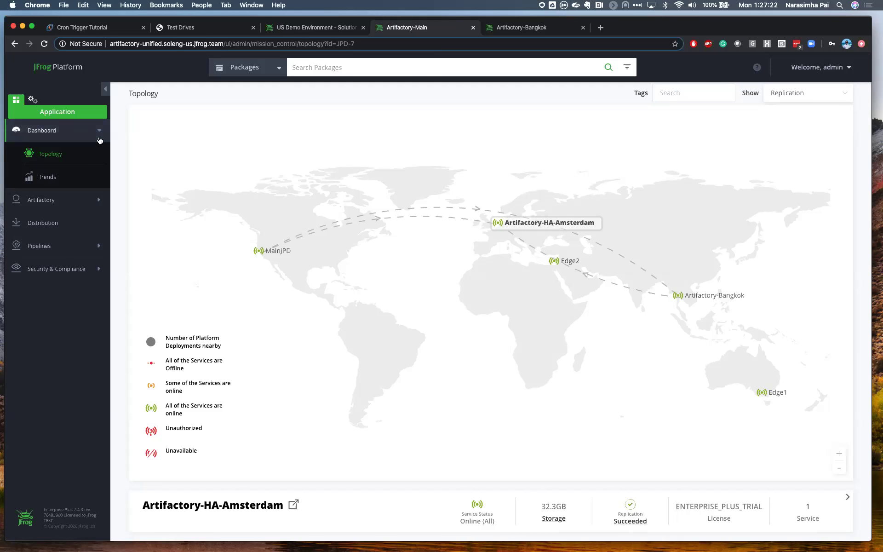
Open the artifact tree on Artifactory-Main and compare it with the repositories on Artifactory-Bangkok.
click(37, 206)
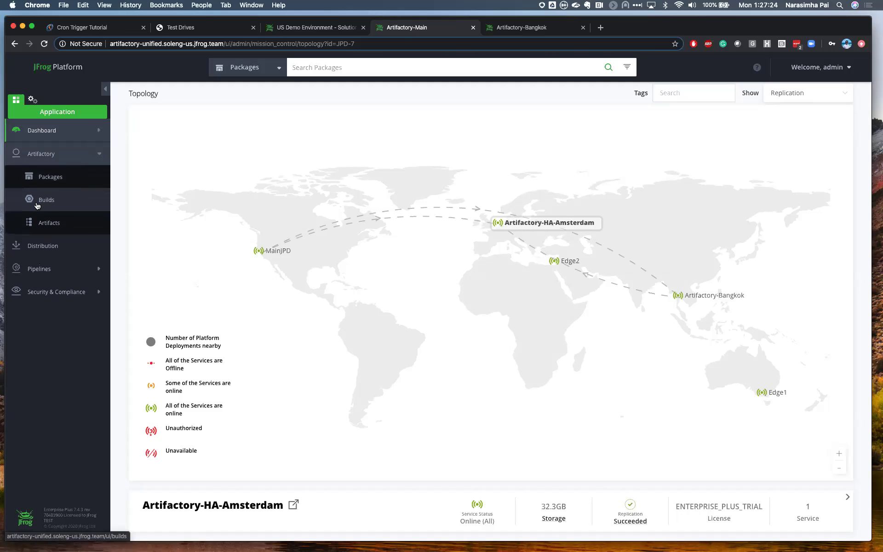
click(52, 223)
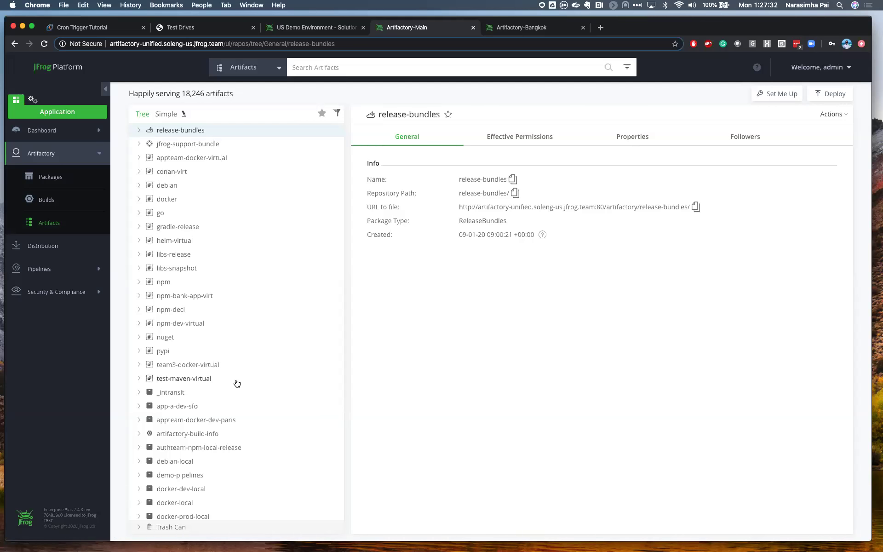
click(530, 28)
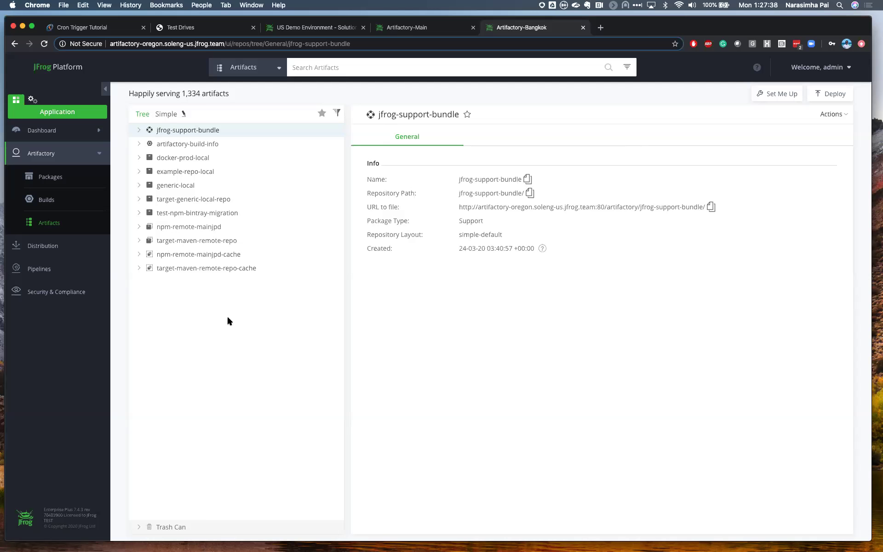
click(423, 29)
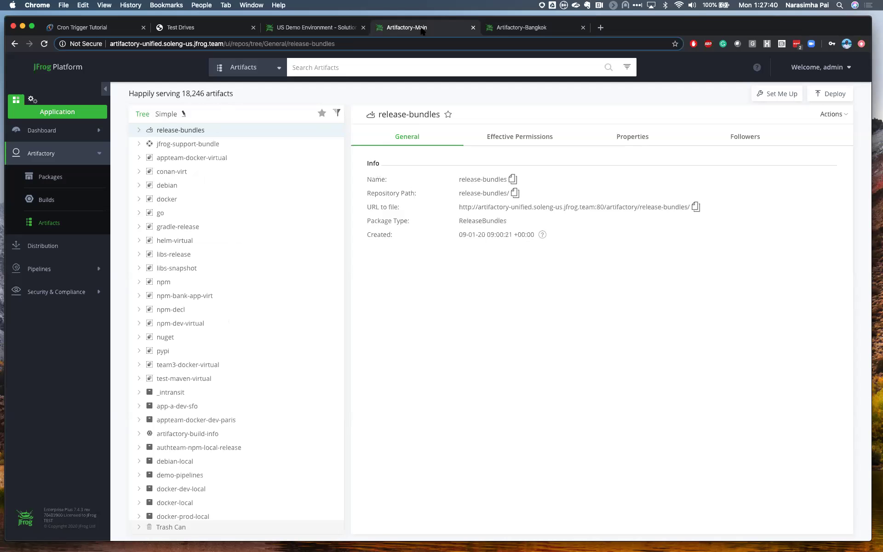
Expand source-generic-local-repo and source-maven-local-repo, including the com/jfrog/backend/1.0.0 folder, in the main instance's artifact tree.
scroll(230, 341, down, 1)
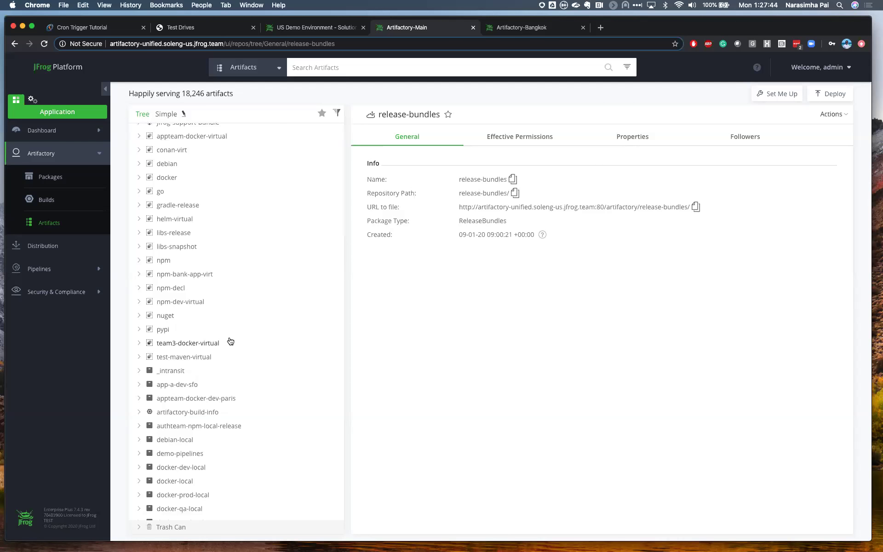
scroll(231, 341, down, 13)
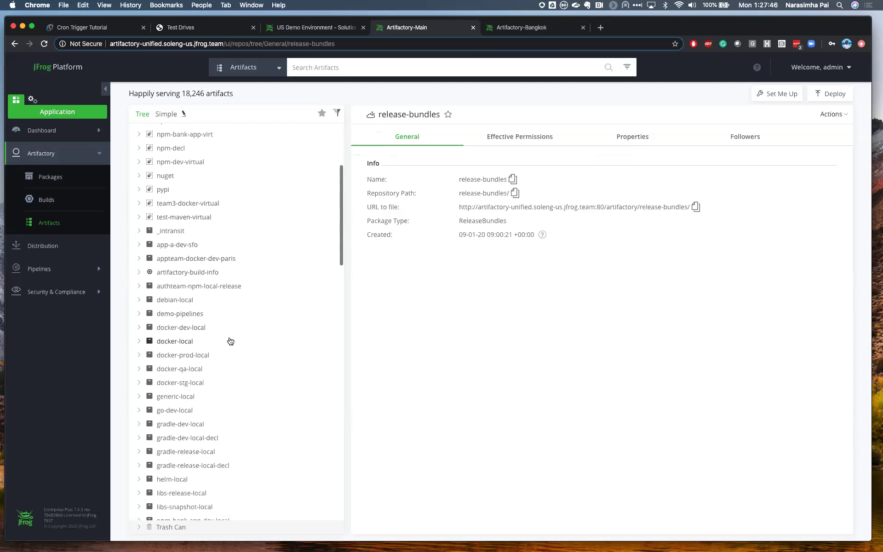
scroll(230, 340, down, 7)
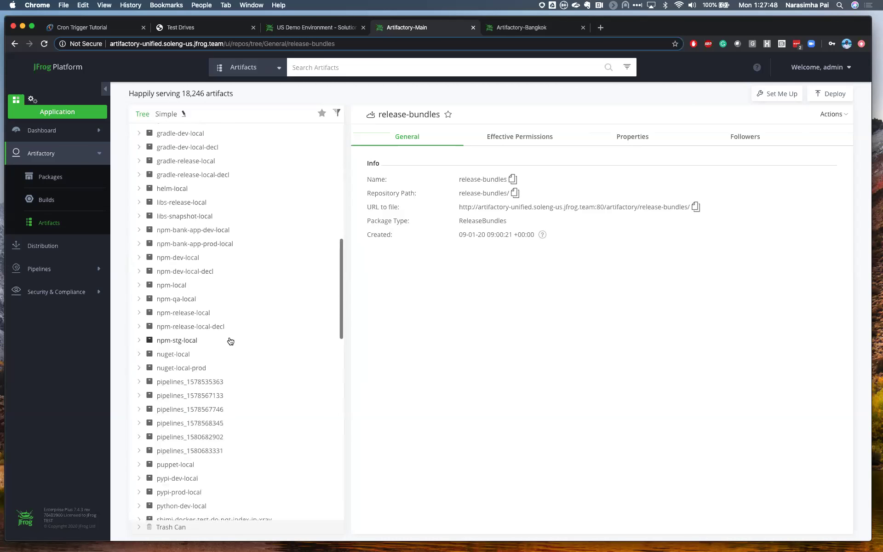
scroll(231, 341, down, 8)
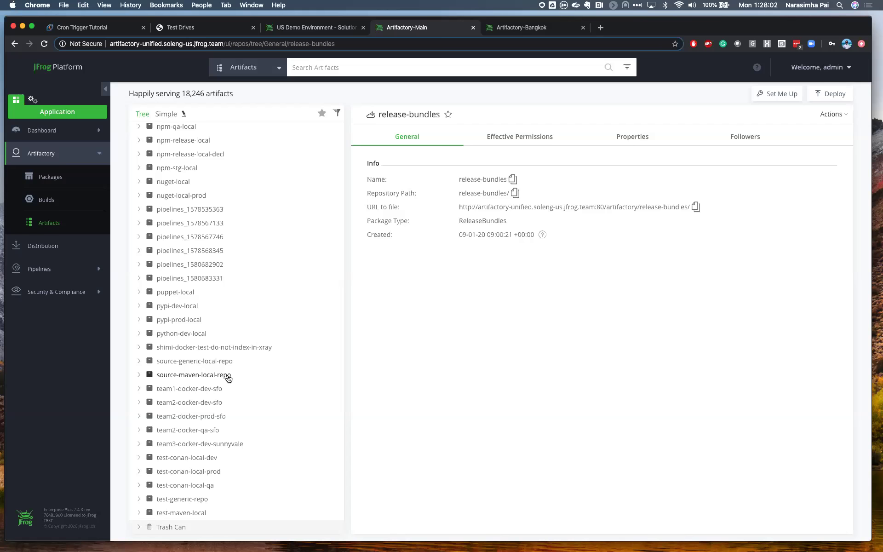
click(139, 362)
click(140, 390)
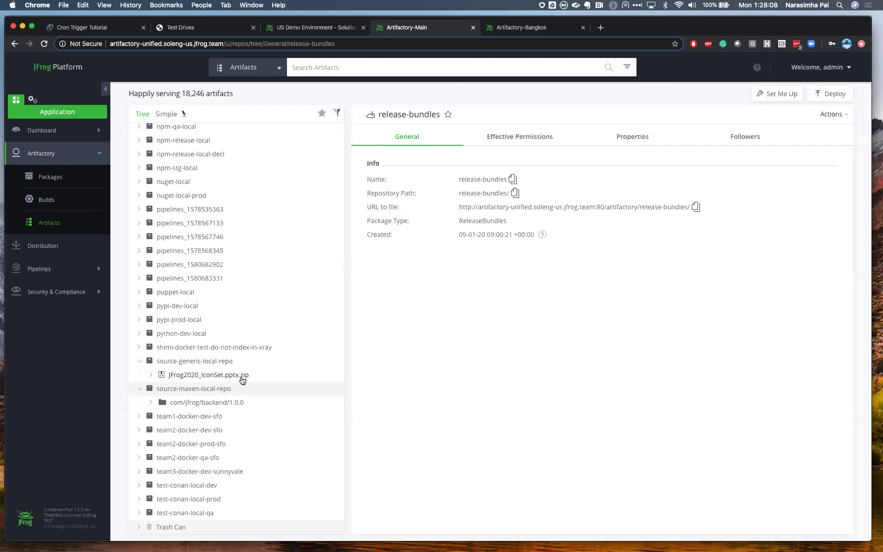
click(151, 402)
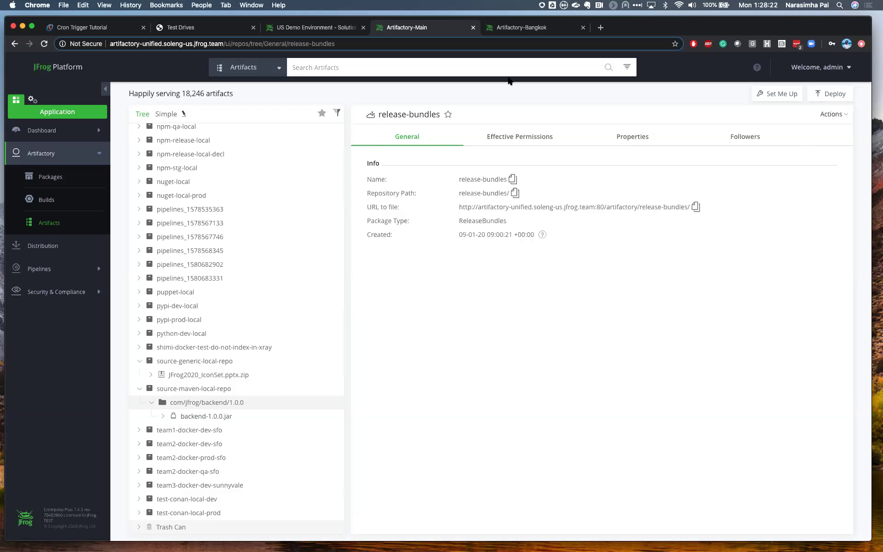
Compare the target repositories on Artifactory-Bangkok with the source repositories on Artifactory-Main, ending on Artifactory-Bangkok.
click(517, 29)
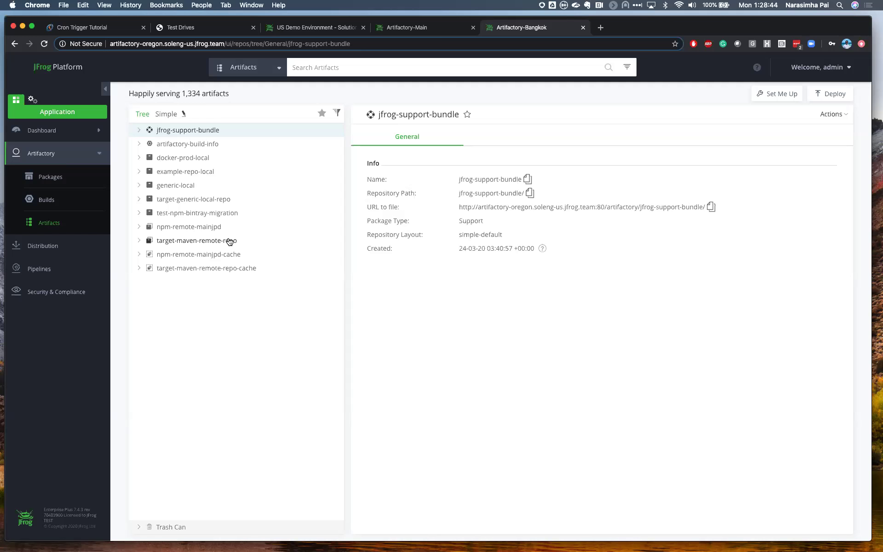
click(427, 28)
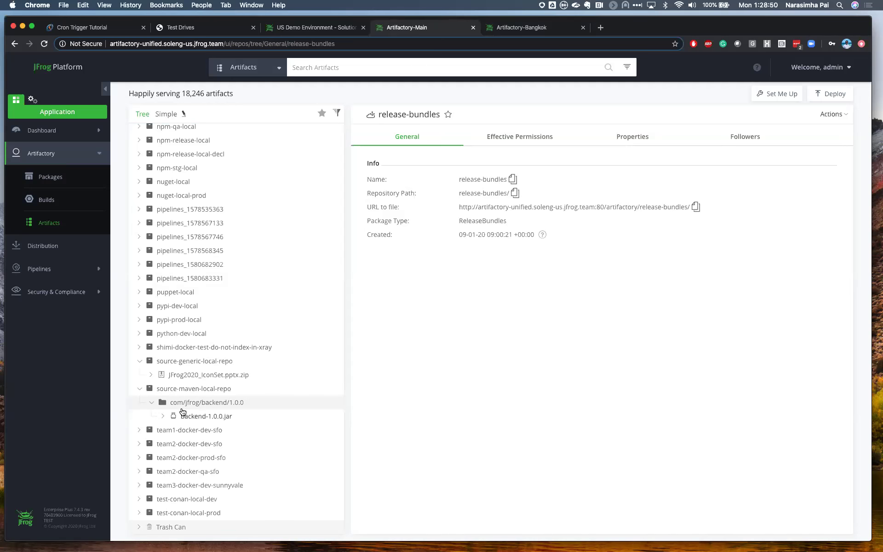
click(544, 29)
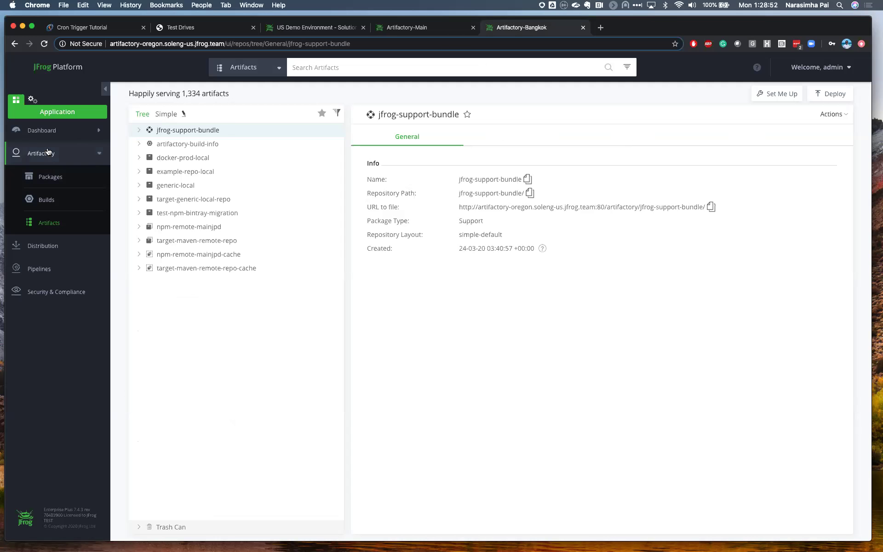
Open the configuration of the remote repository target-maven-remote-repo in the Bangkok instance's repository administration.
click(33, 101)
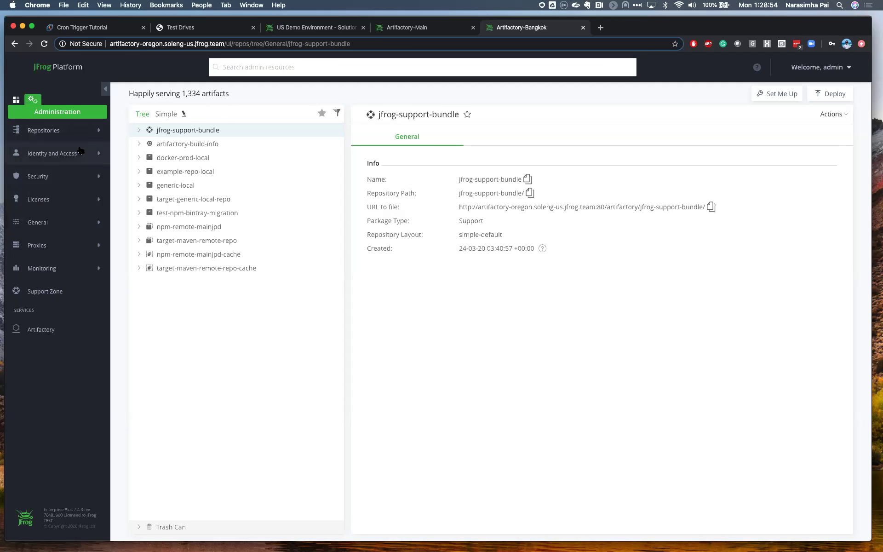
click(61, 132)
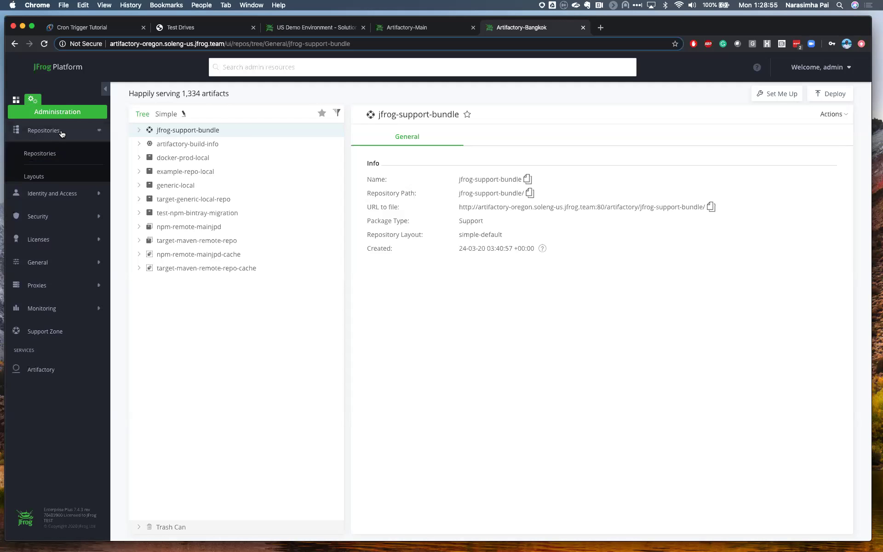
click(41, 155)
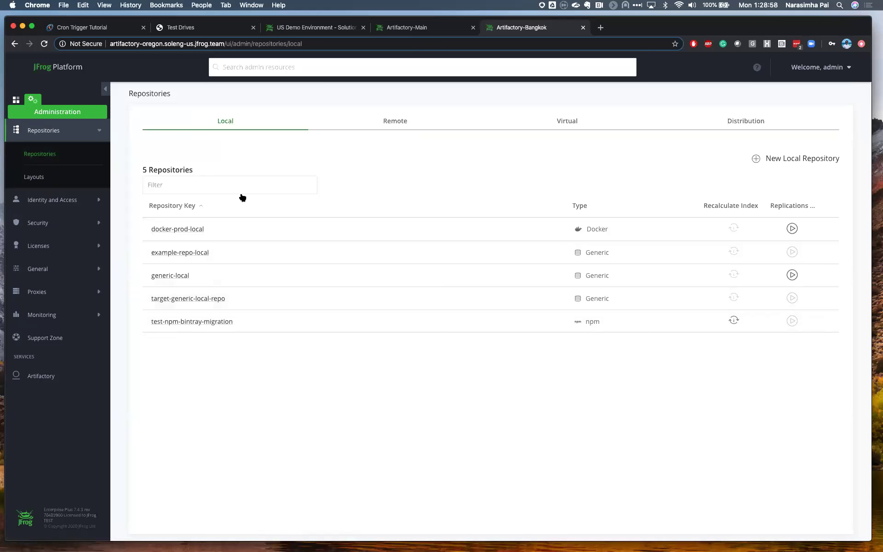
click(398, 123)
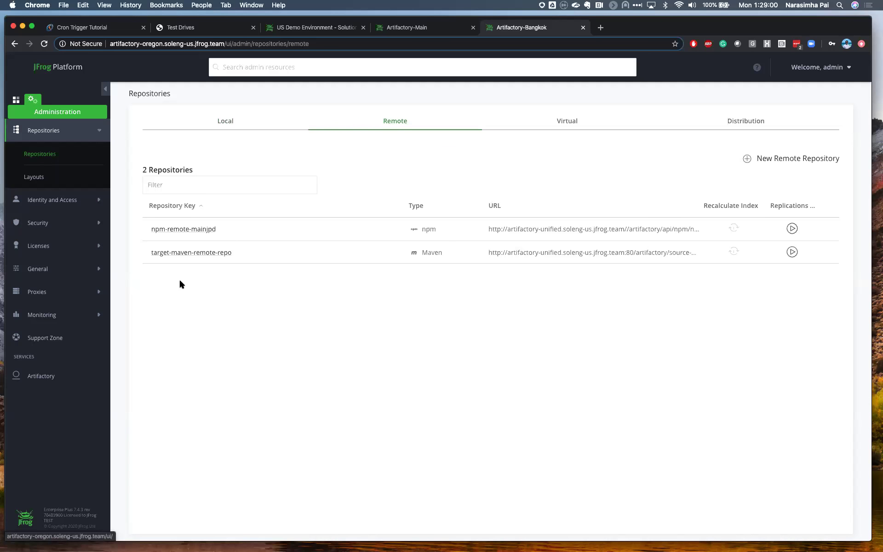
click(182, 253)
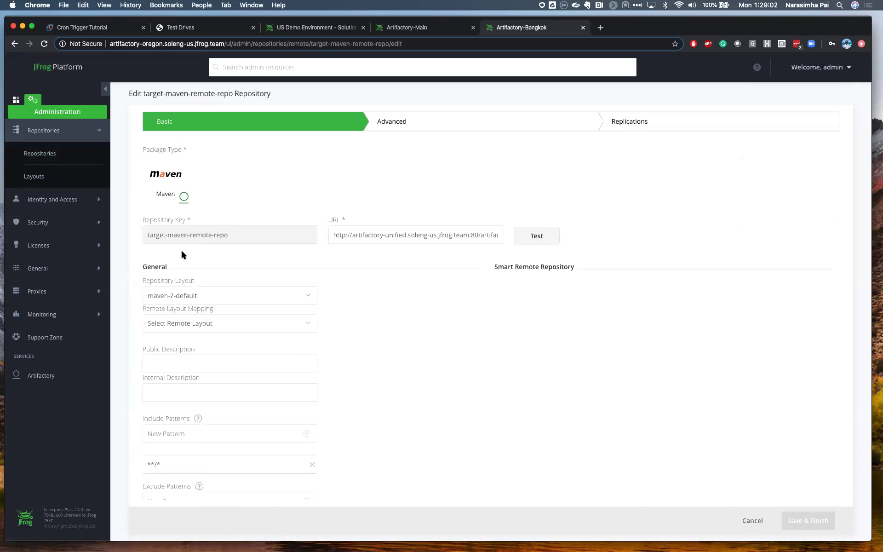
Inspect the source URL and replication settings of target-maven-remote-repo and leave its configuration without saving.
drag(353, 236, 498, 231)
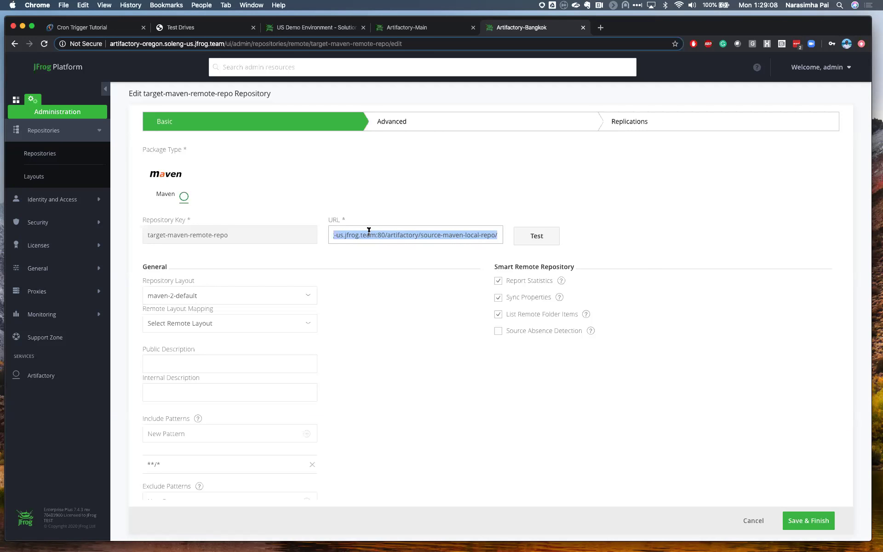
click(650, 119)
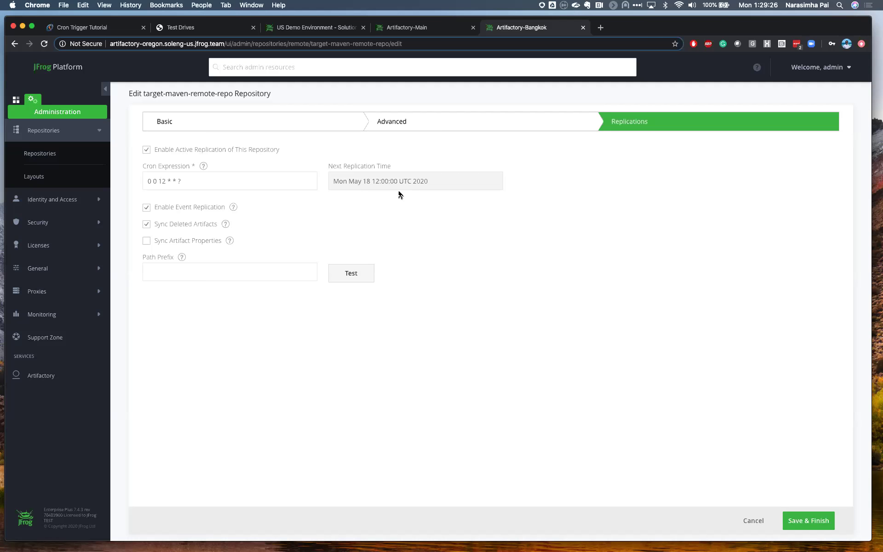
click(754, 520)
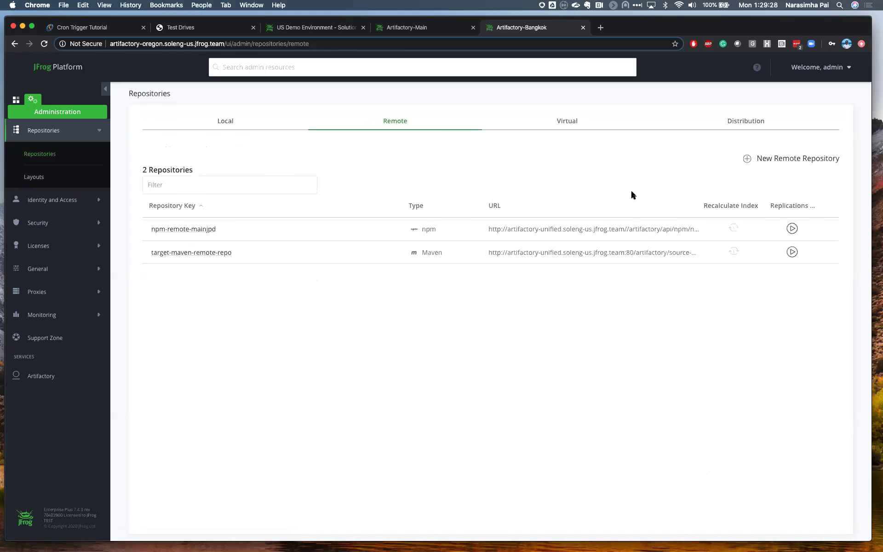
Switch to Artifactory-Main and open its administration list of local repositories.
click(411, 29)
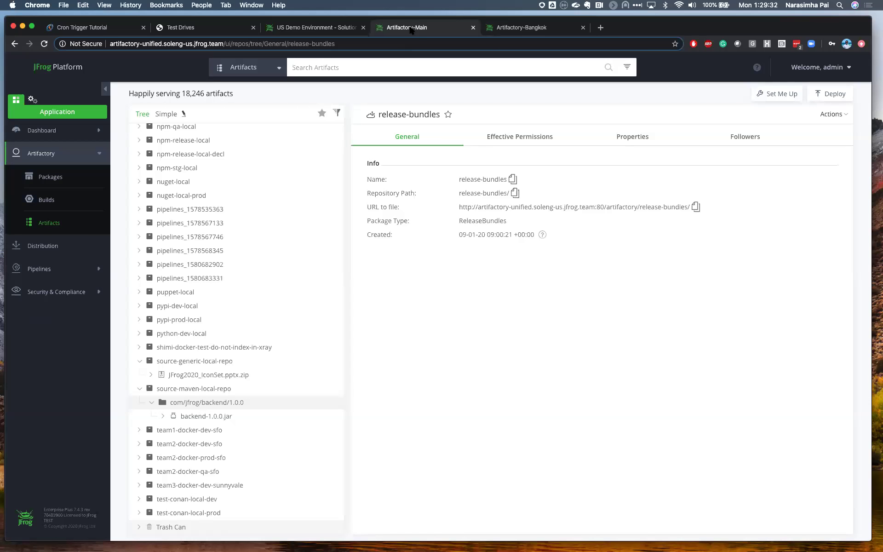
click(32, 102)
click(44, 130)
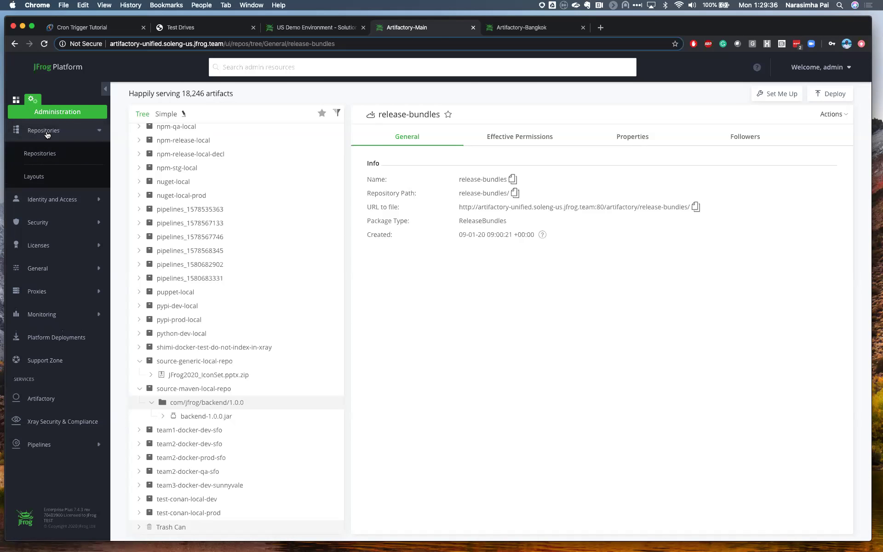
click(46, 156)
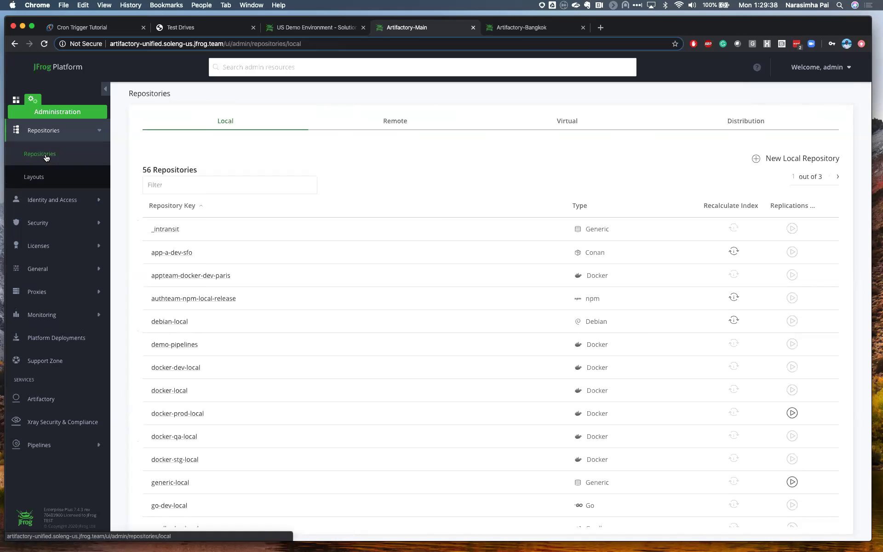
Filter the local repositories by "source" and open the replication settings of source-generic-local-repo.
scroll(195, 446, down, 7)
scroll(189, 311, up, 7)
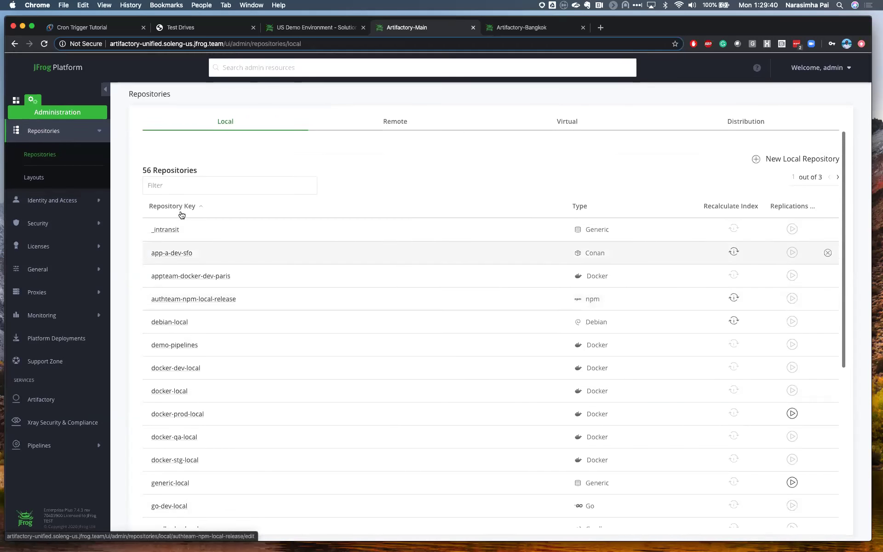
click(176, 186)
text(source)
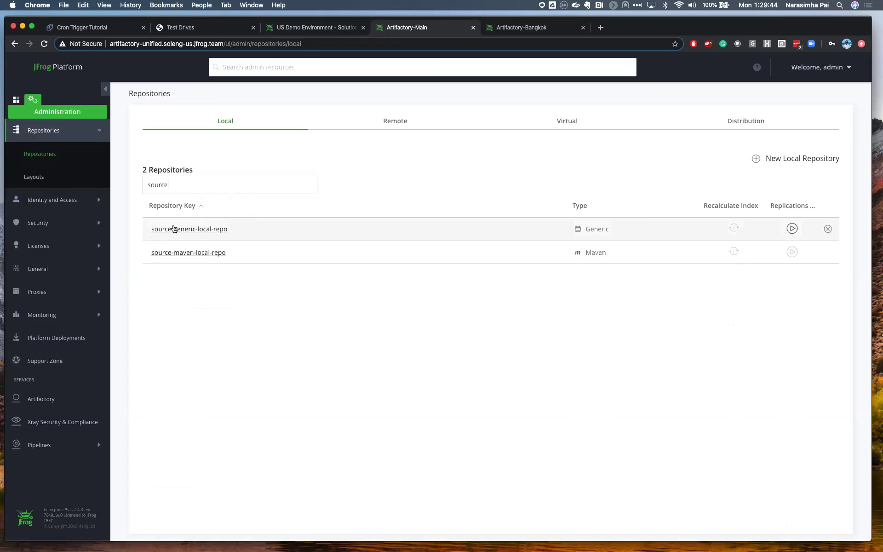
click(178, 230)
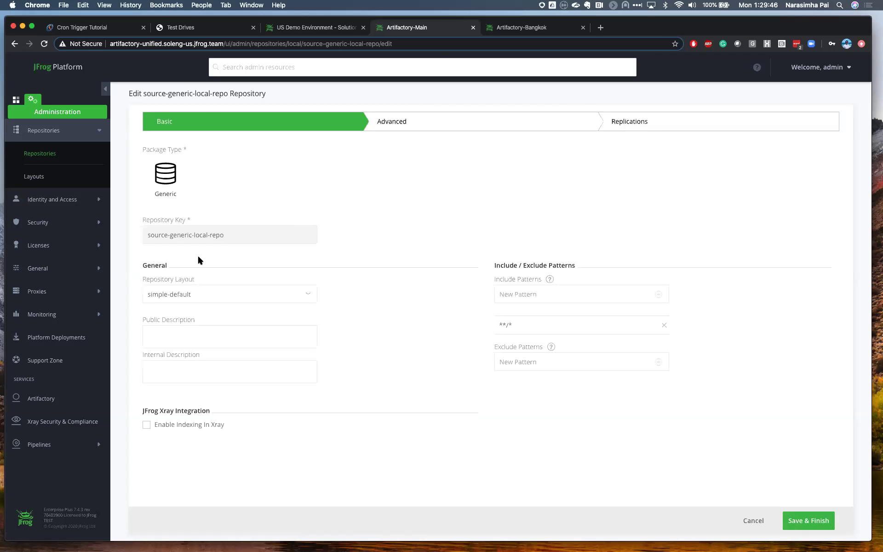
click(644, 128)
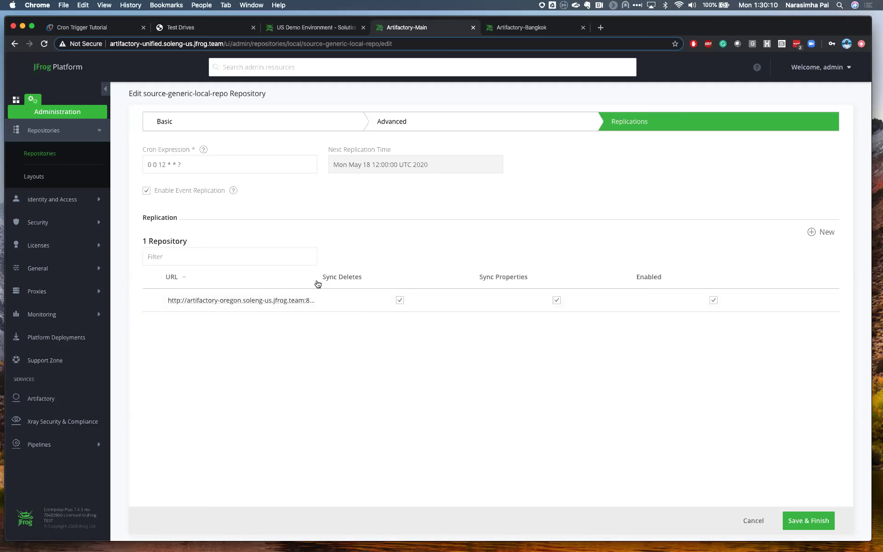
Open the basic configuration of target-maven-remote-repo on Artifactory-Bangkok and return to Artifactory-Main.
click(527, 29)
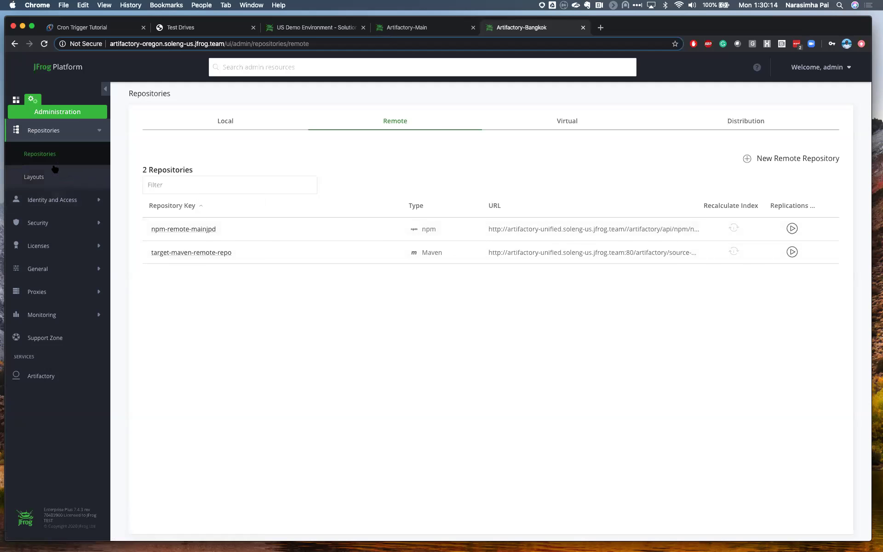
click(171, 253)
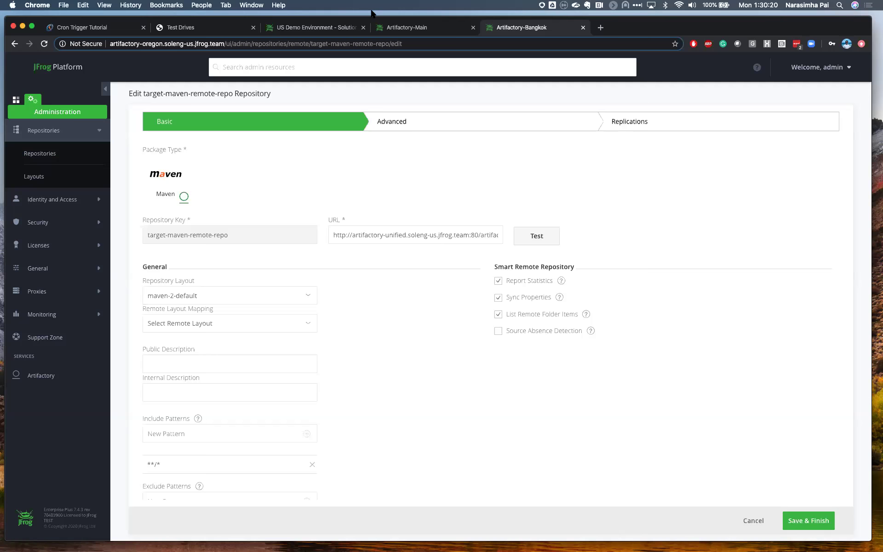
click(412, 27)
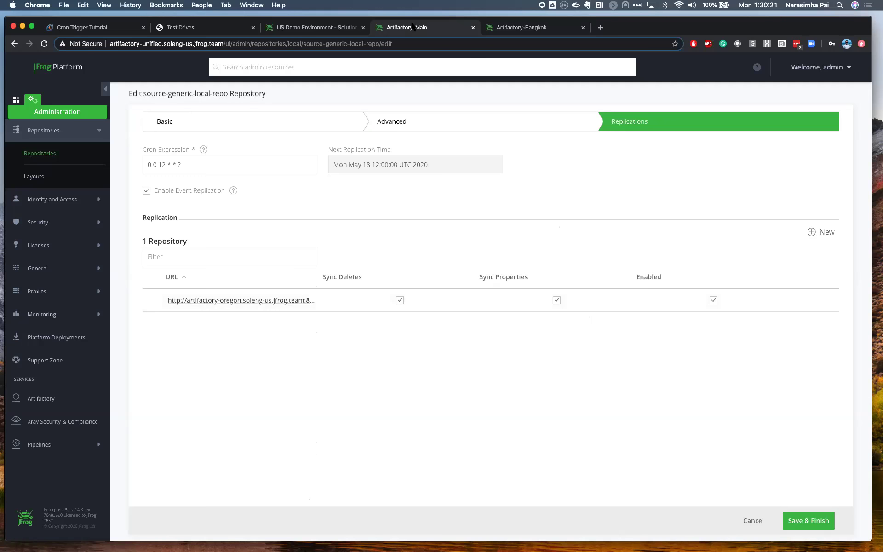
Return to the main instance's artifact tree and expand source-generic-local-repo and source-maven-local-repo.
click(17, 101)
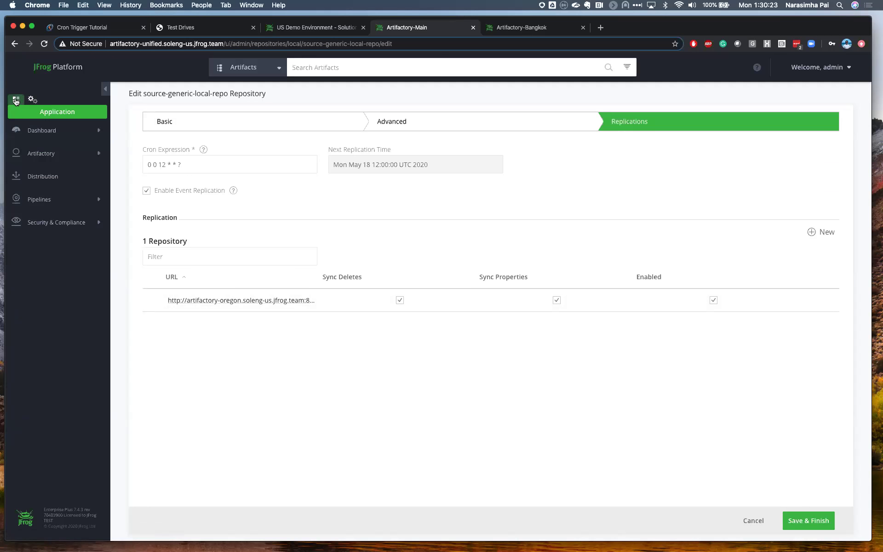
click(44, 155)
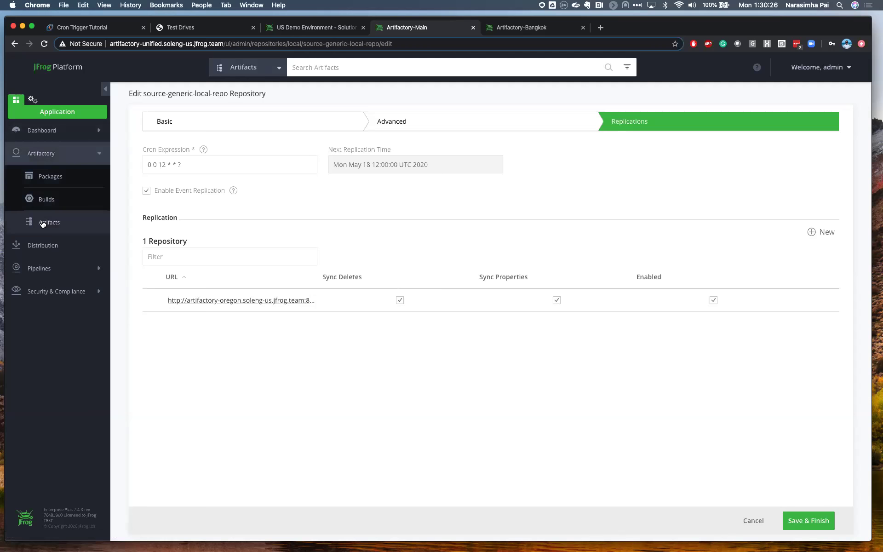
click(44, 223)
scroll(193, 406, down, 10)
scroll(197, 408, down, 4)
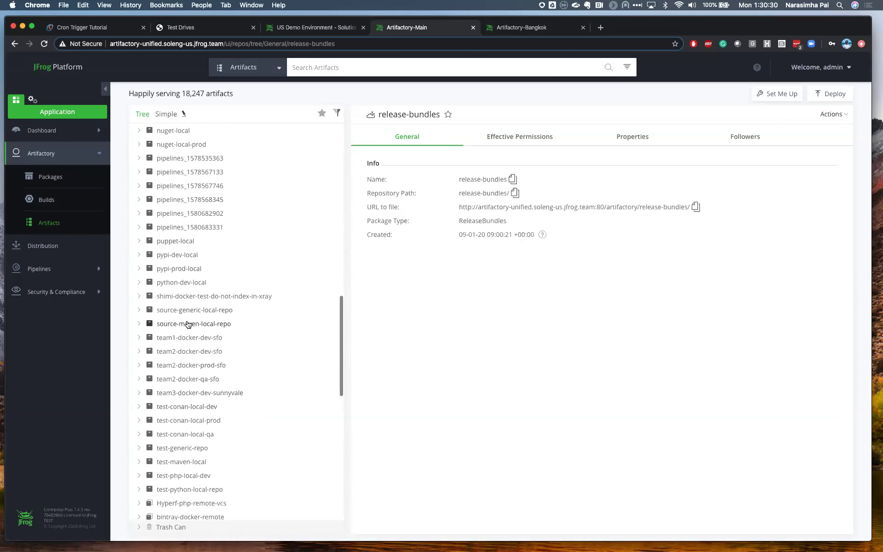
click(140, 312)
click(139, 338)
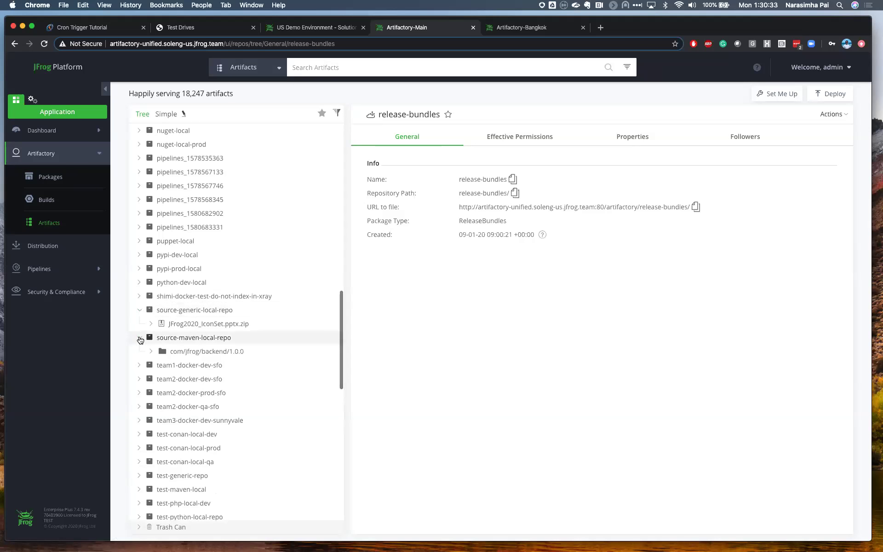
Deploy the Desktop file "Screen Shot 2020-05-17 at 4.18.58 PM.png" to source-generic-local-repo.
click(209, 310)
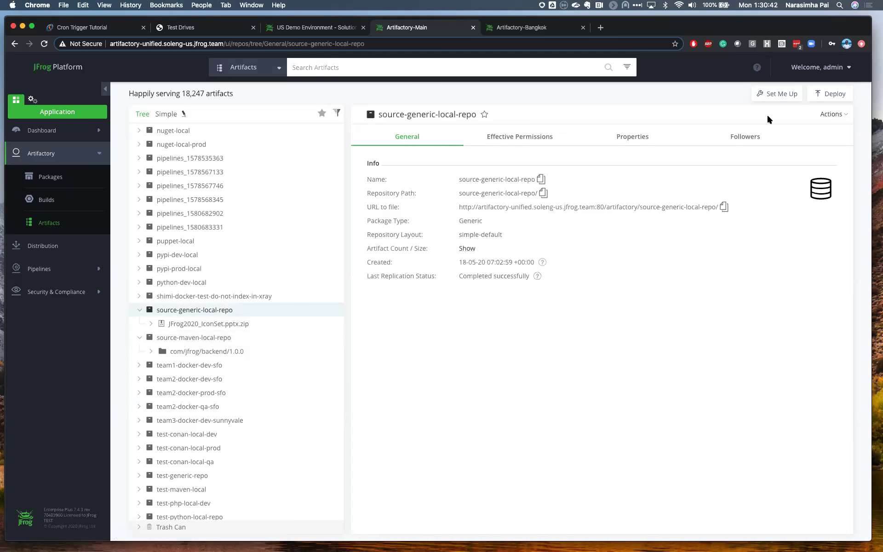
click(829, 94)
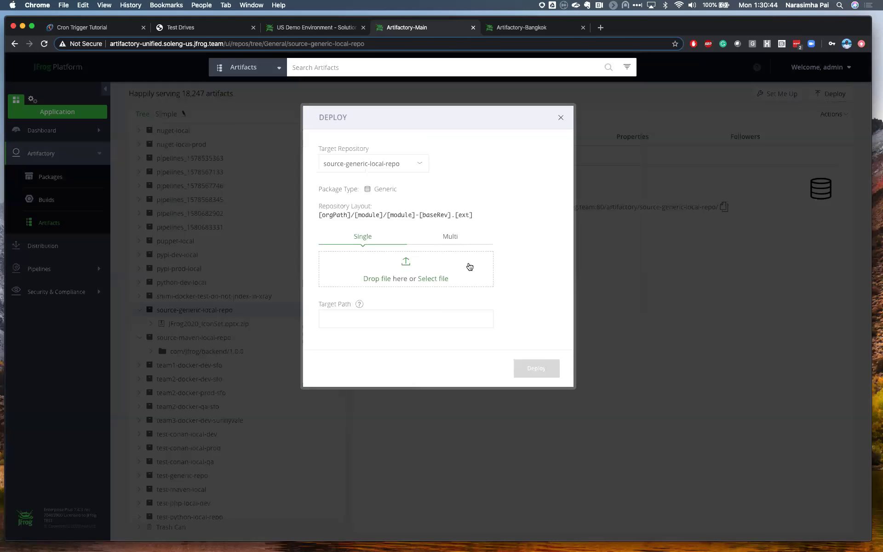
click(434, 279)
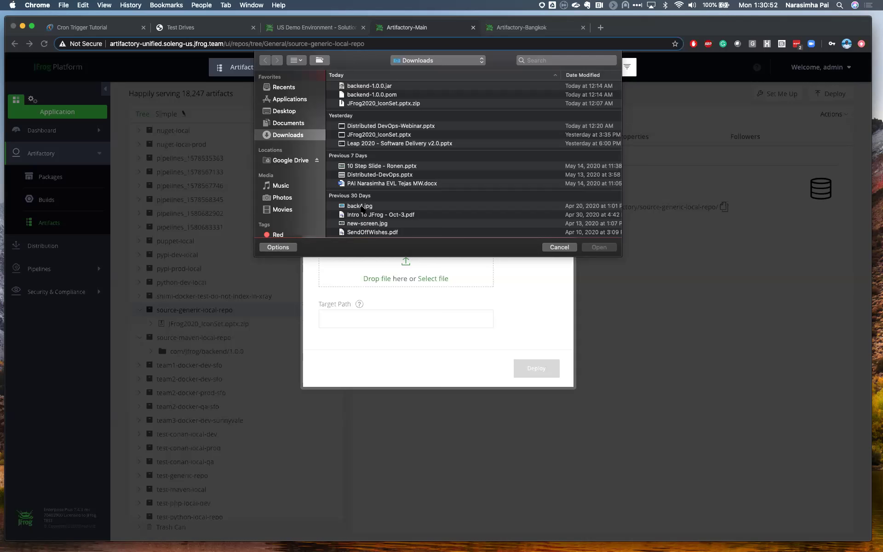
click(288, 112)
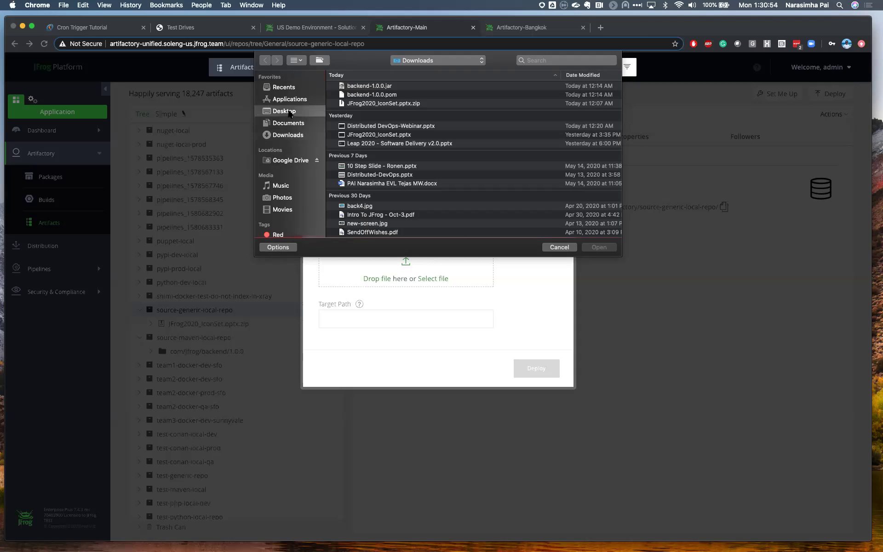
double_click(367, 89)
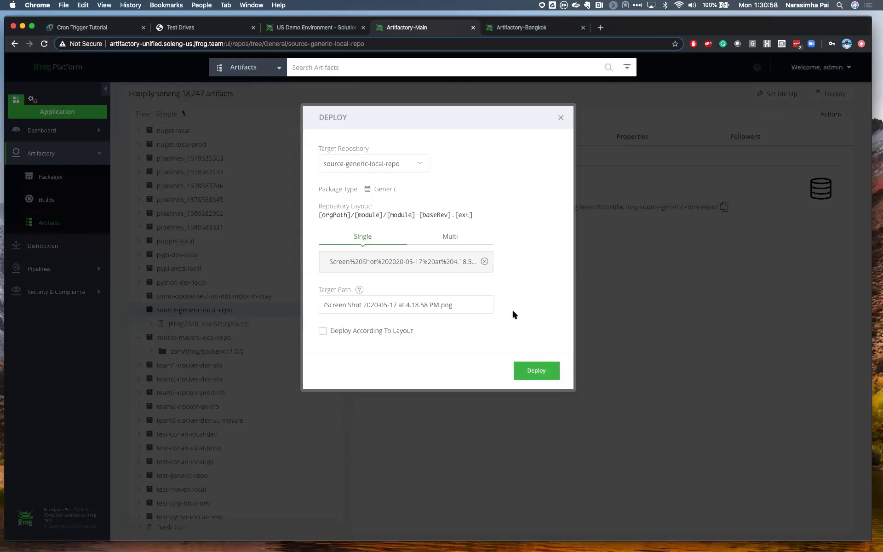
click(538, 371)
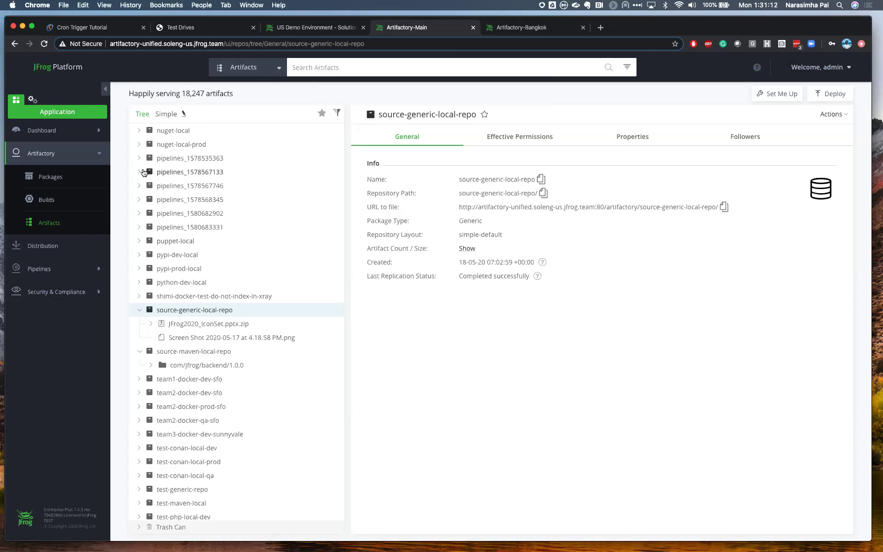
Filter the administration list of local repositories by "source" and run the replication of source-generic-local-repo.
click(33, 101)
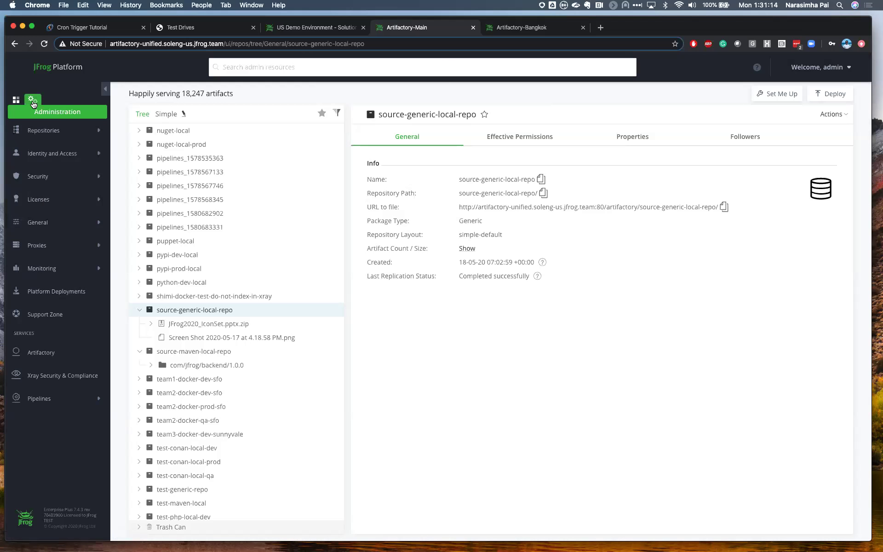
click(42, 133)
click(43, 154)
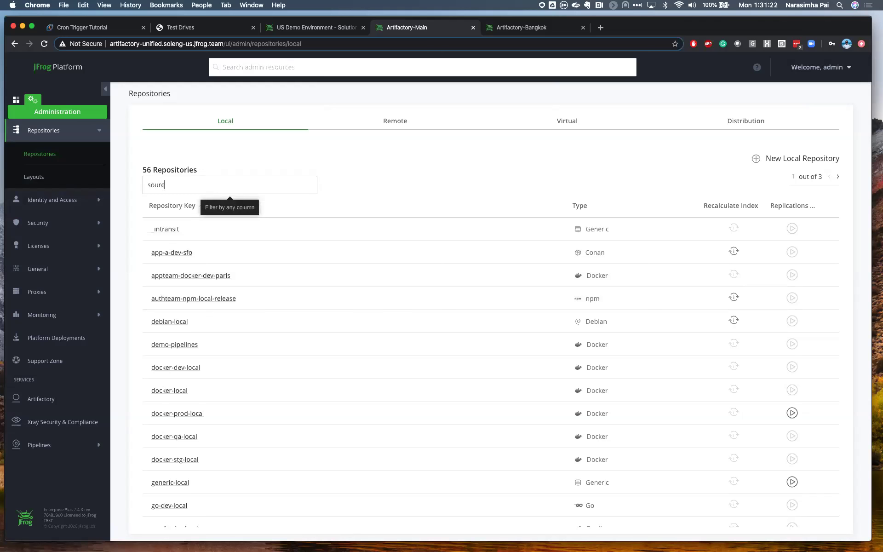
text(source)
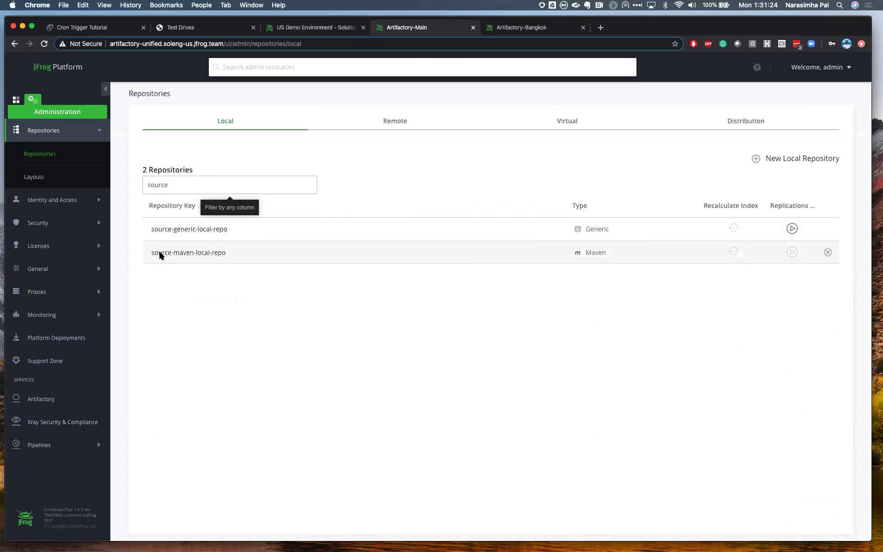
click(793, 229)
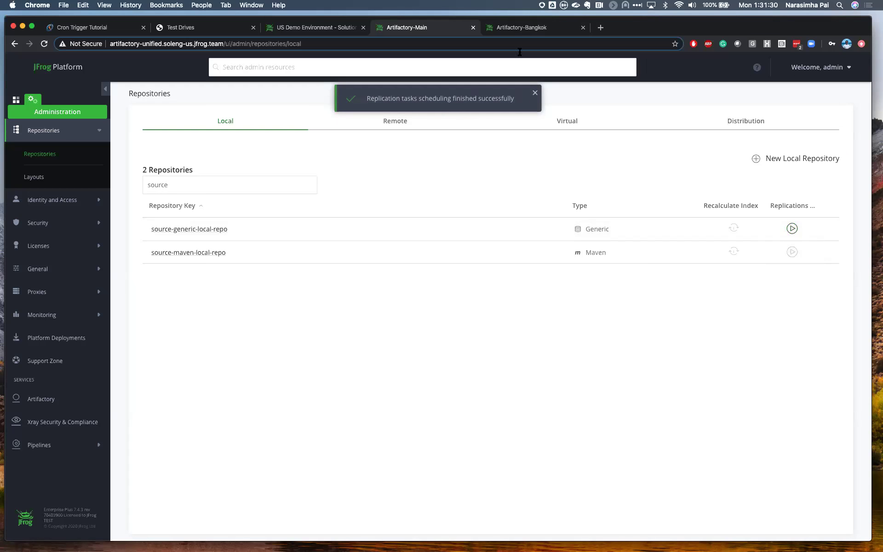
Switch to Artifactory-Bangkok, reload its artifact tree and expand target-generic-local-repo to check its contents.
click(520, 28)
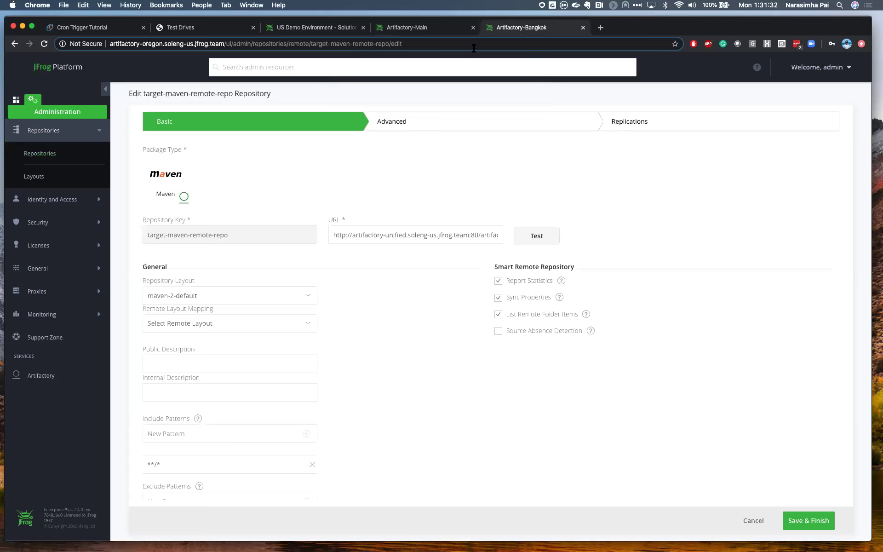
click(16, 99)
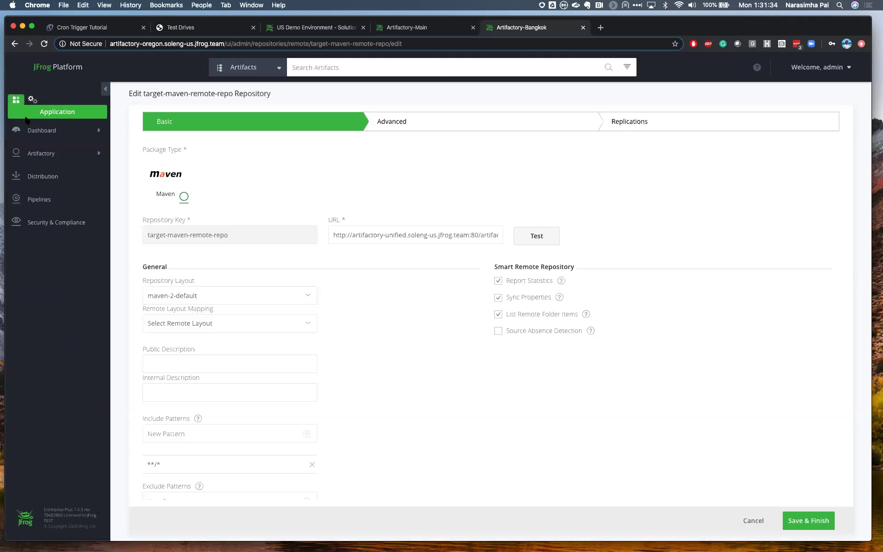
click(41, 153)
click(50, 224)
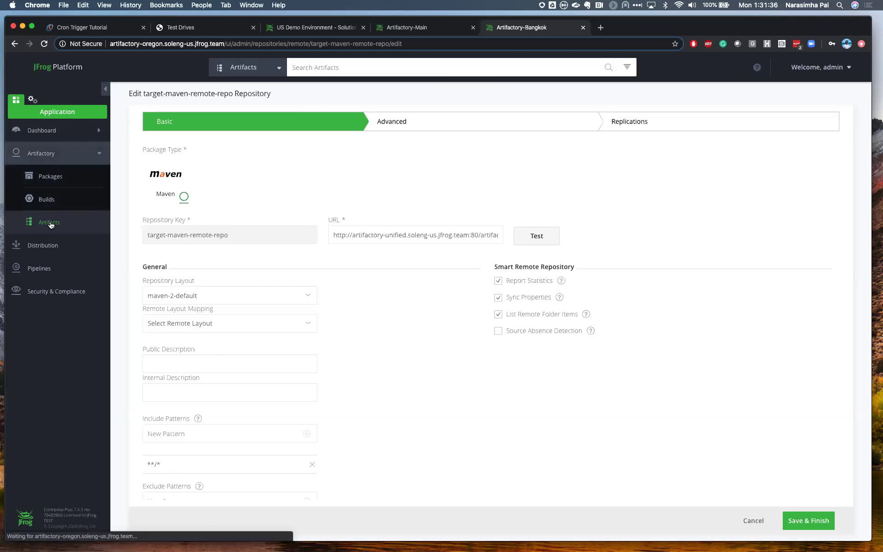
click(41, 46)
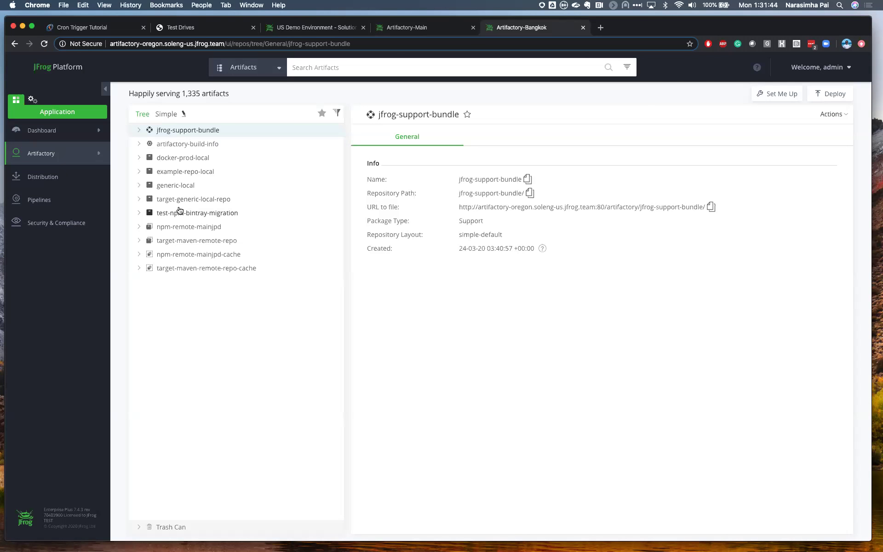
click(139, 200)
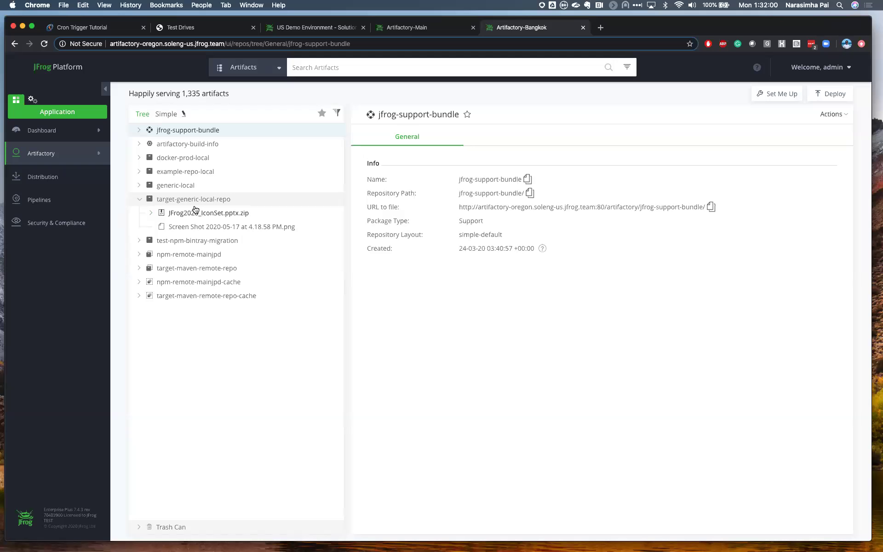
Return to Artifactory-Main's artifact tree, select source-maven-local-repo and expand it down to the com/jfrog/backend/1.0.0 folder.
click(426, 28)
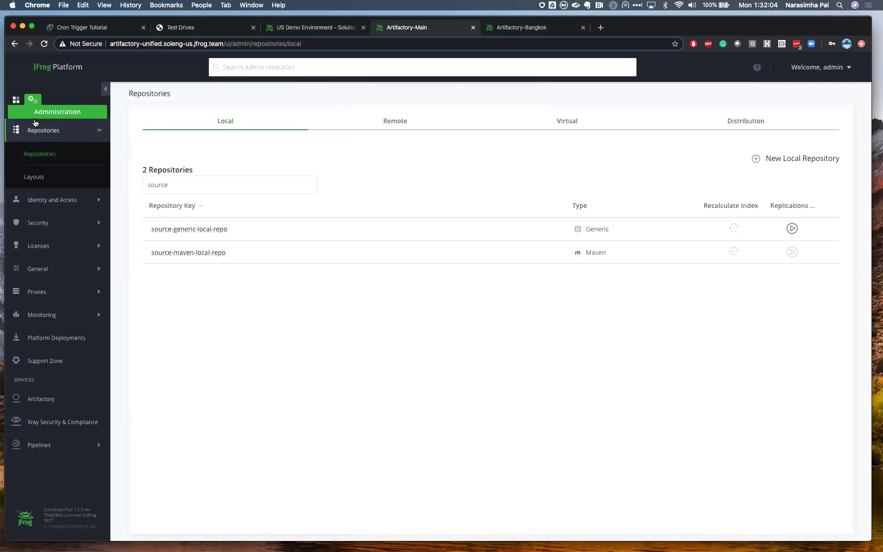
click(16, 102)
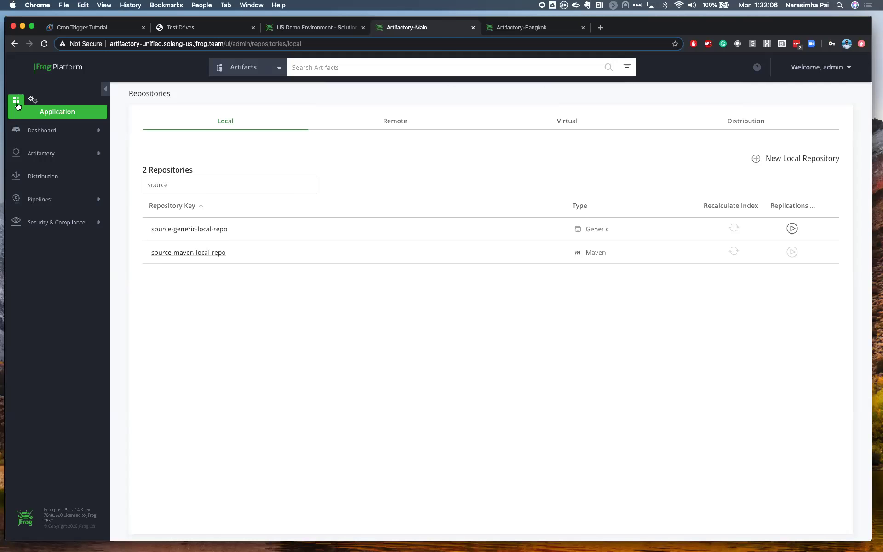
click(41, 155)
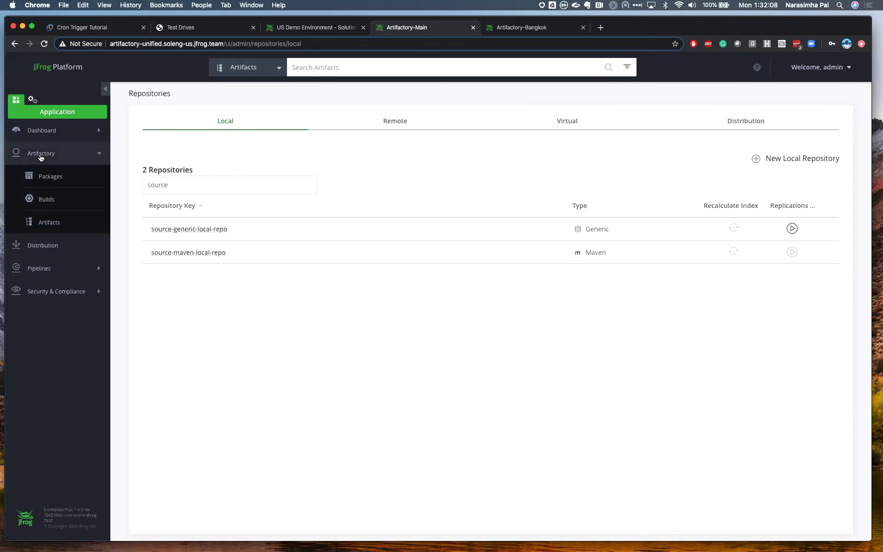
click(49, 224)
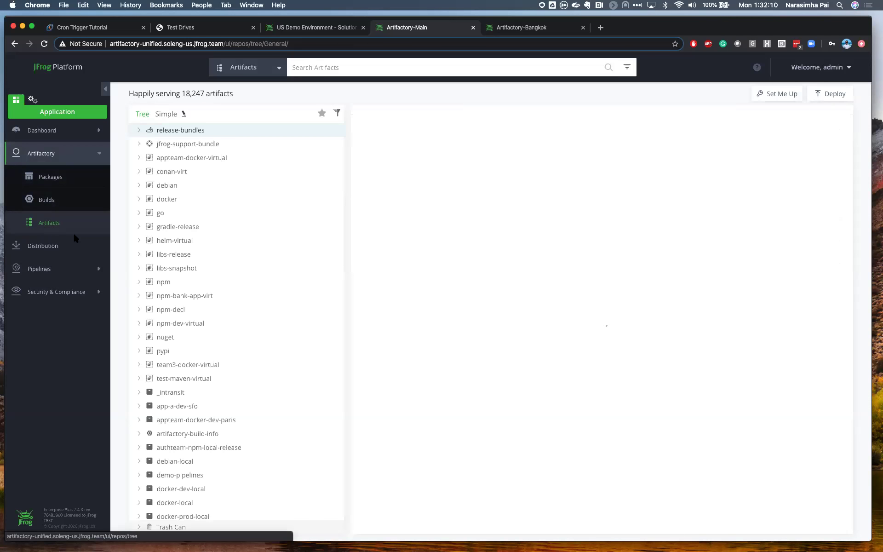
scroll(187, 393, down, 15)
scroll(190, 392, down, 8)
scroll(190, 393, up, 8)
scroll(190, 393, up, 2)
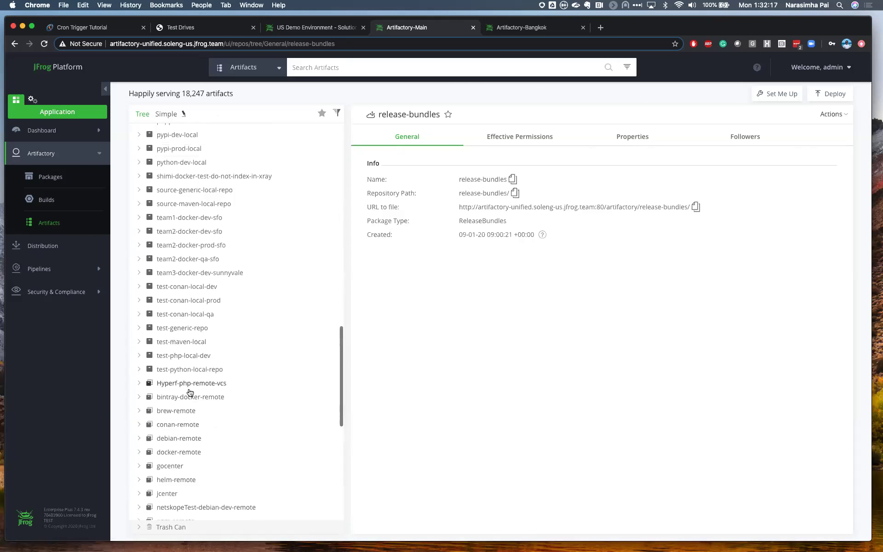
click(193, 204)
click(138, 203)
click(150, 218)
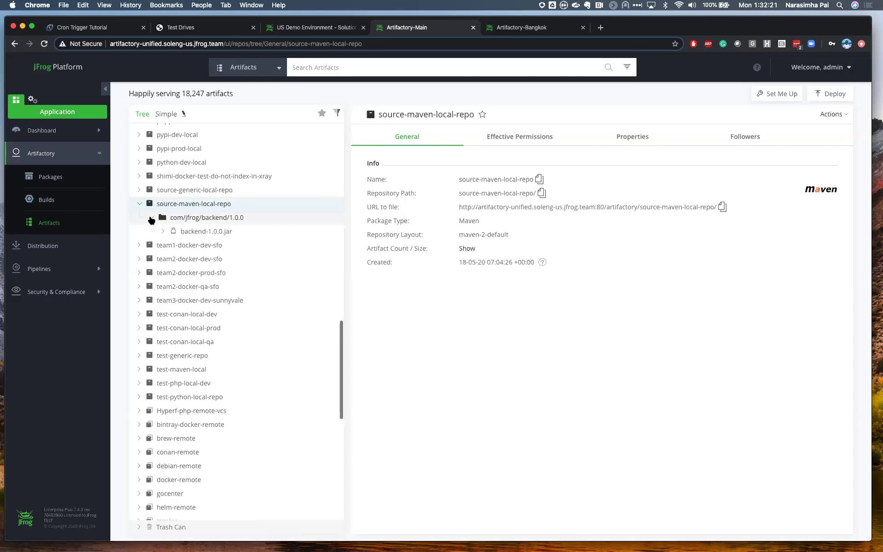
Deploy backend-1.0.0.pom from Downloads to source-maven-local-repo as a Maven artifact and expand its com/jfrog/backend/1.0.0 folder.
click(834, 93)
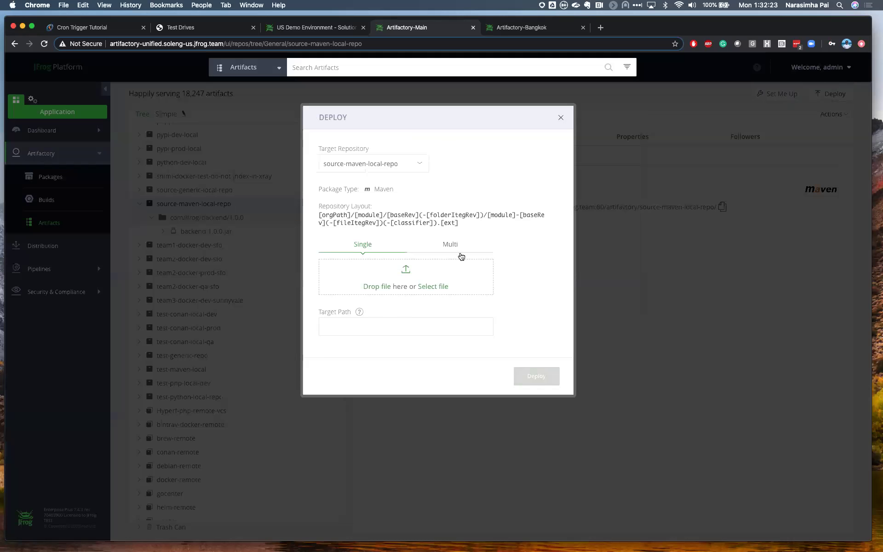
click(432, 287)
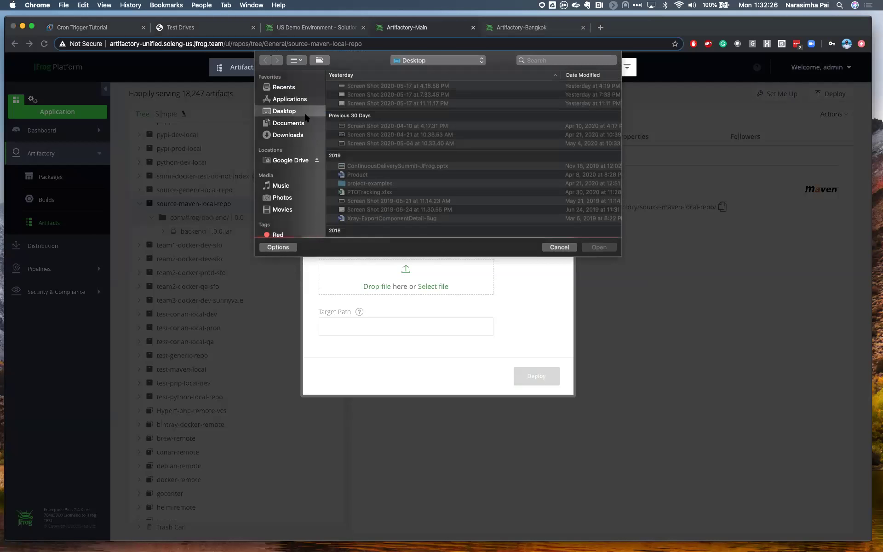
click(287, 135)
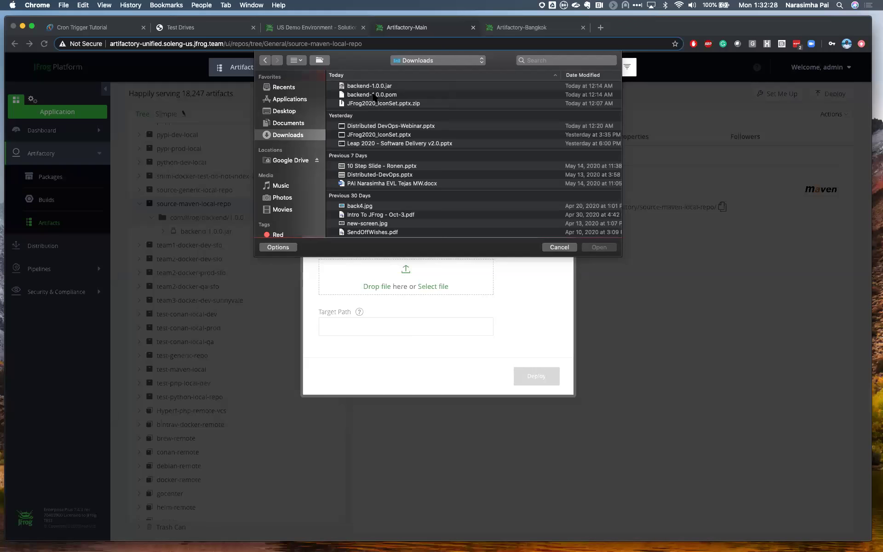
double_click(374, 95)
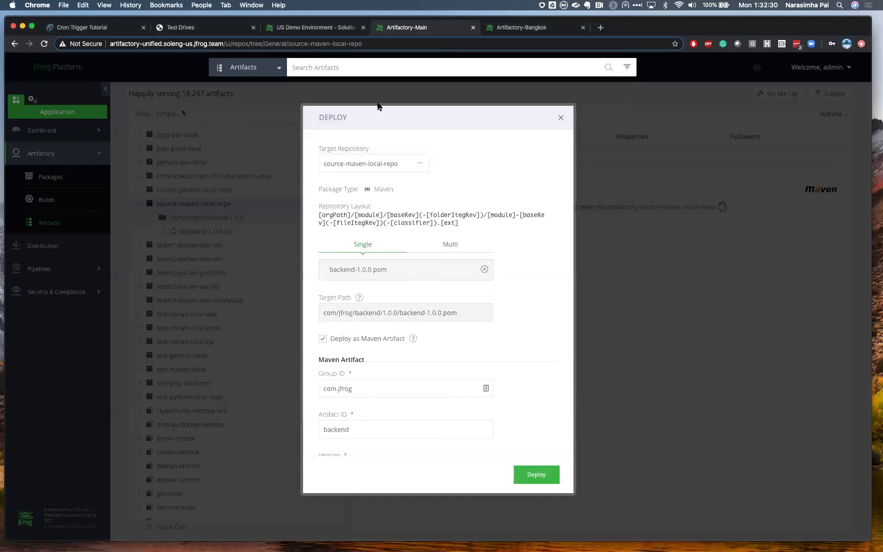
click(535, 476)
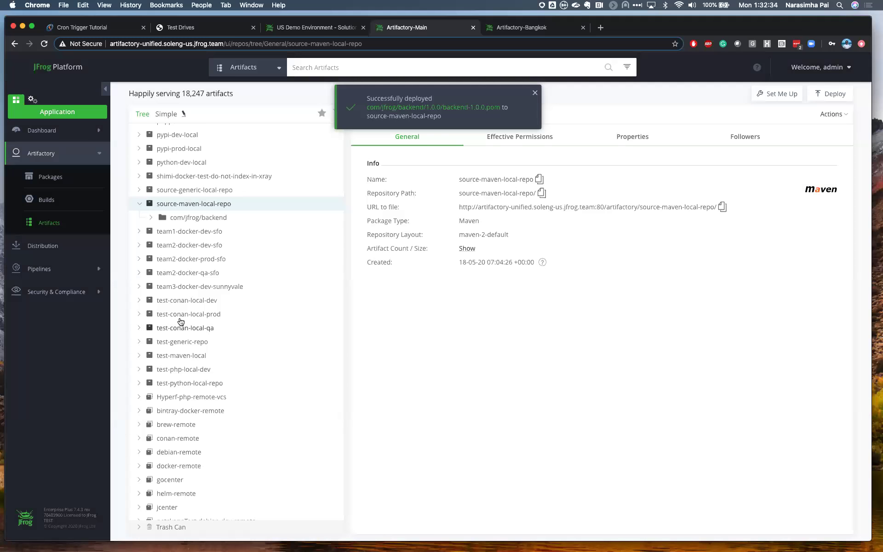
click(151, 218)
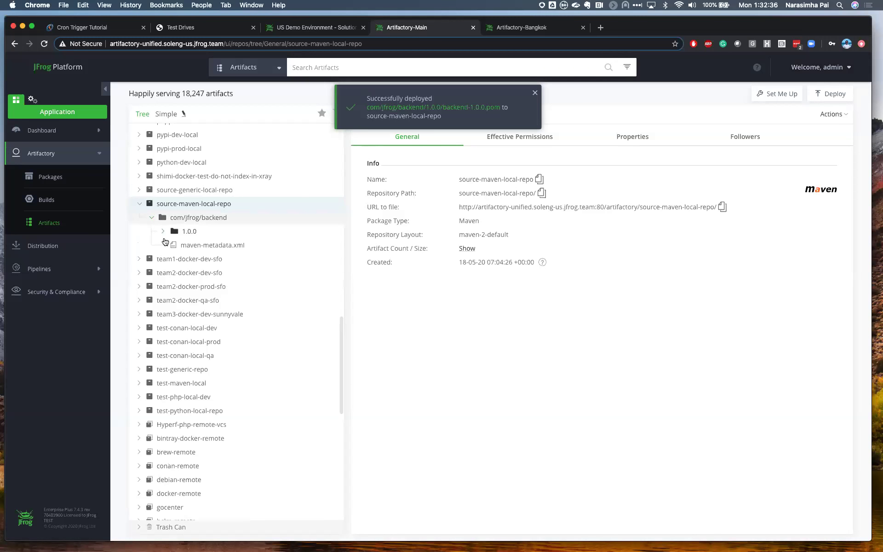
click(164, 232)
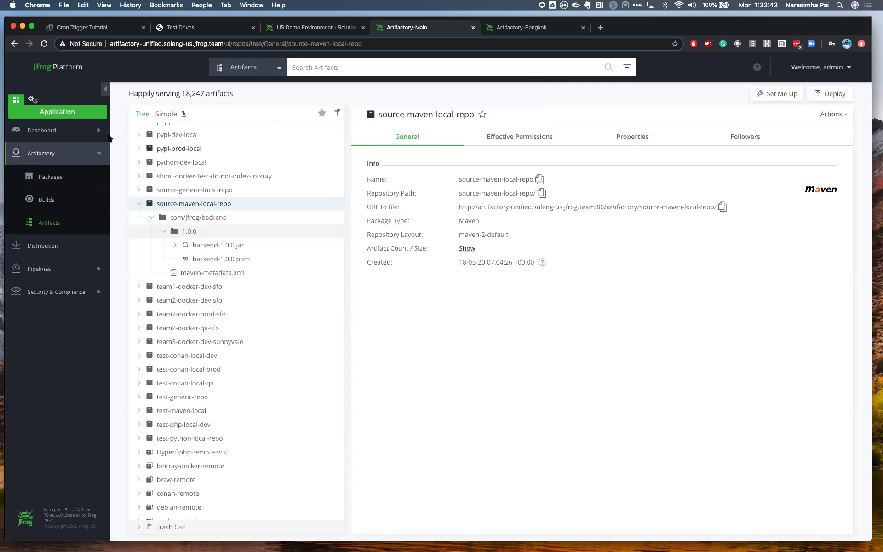
Open the administration list of remote repositories and filter it by "source".
click(33, 100)
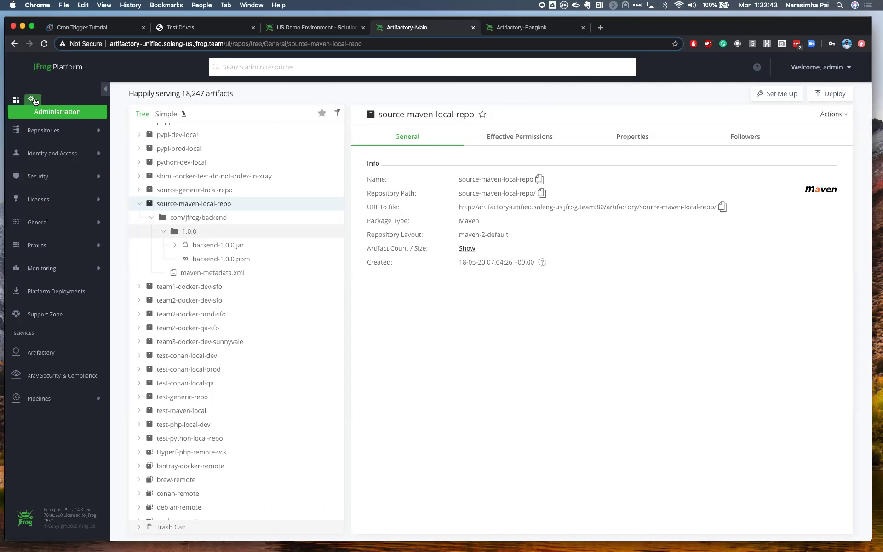
click(46, 131)
click(46, 152)
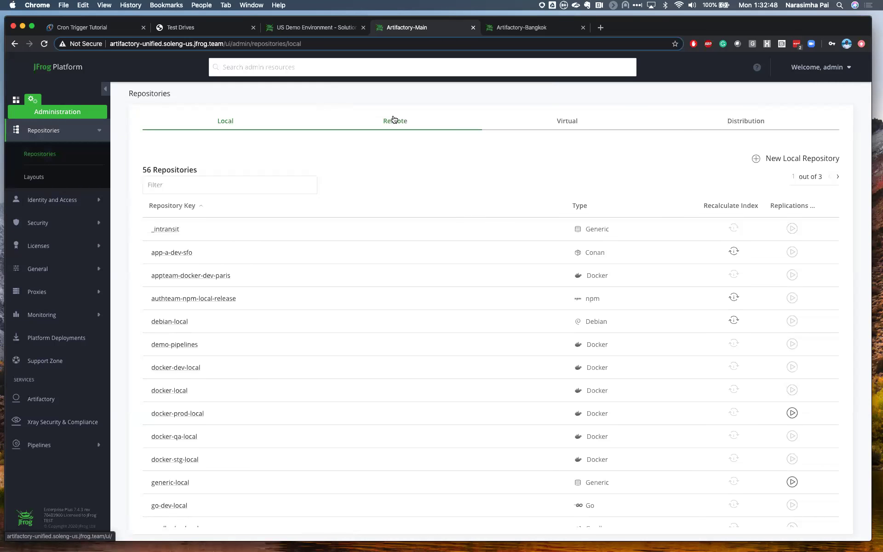
click(394, 121)
click(192, 183)
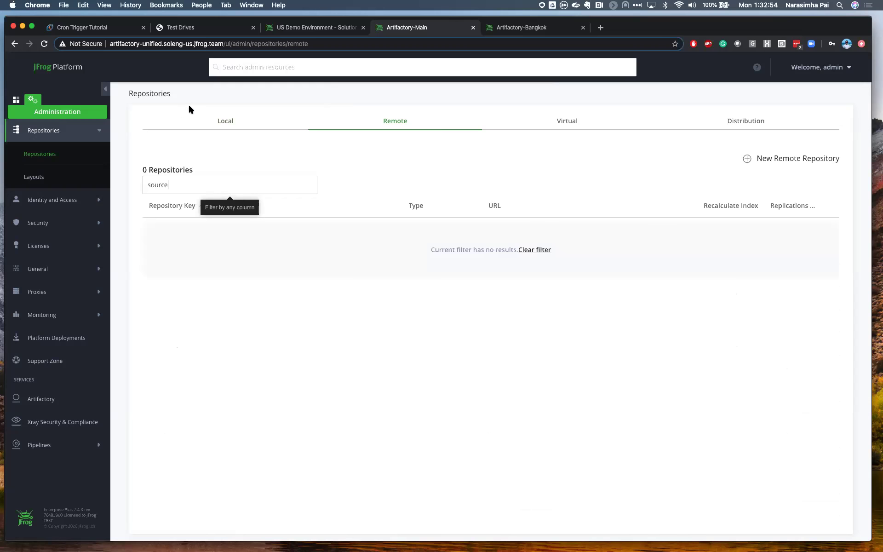
Filter the local repositories by "source" and try to run the replication of source-maven-local-repo.
click(220, 122)
click(180, 190)
text(s)
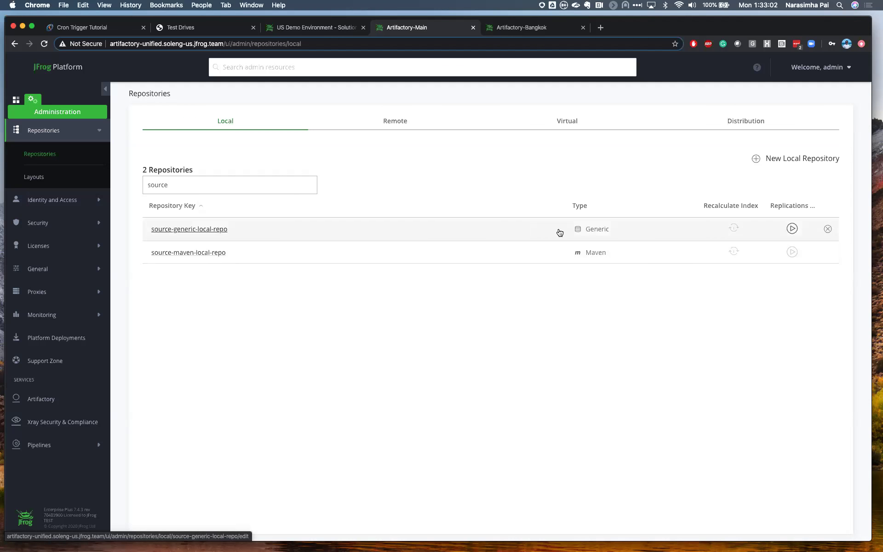
click(793, 252)
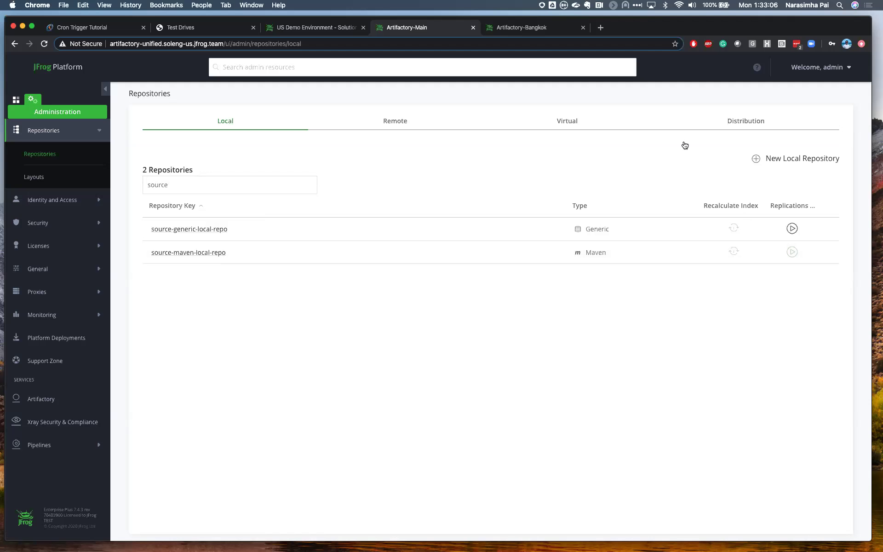
Switch to Artifactory-Bangkok, reload the artifact tree and expand target-maven-remote-repo and target-maven-remote-repo-cache down to their com/jfrog/backend/1.0.0 folders.
click(531, 28)
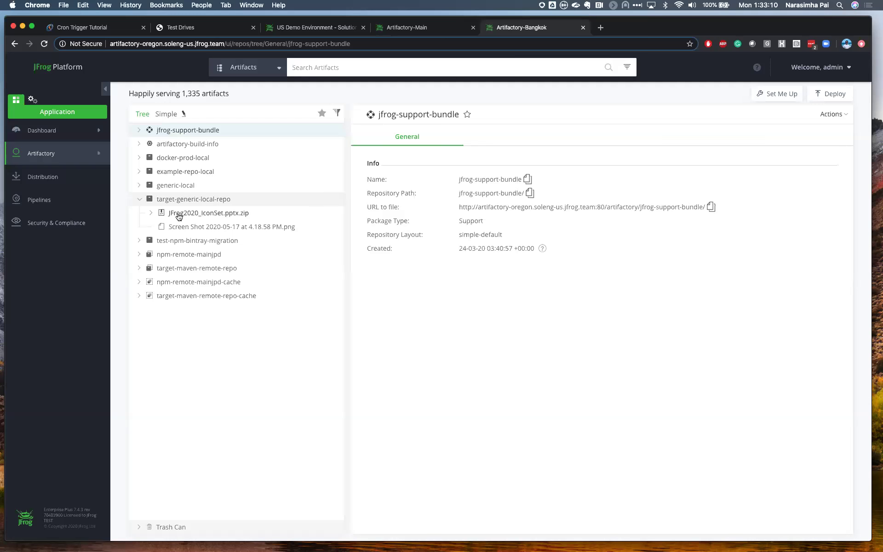
click(44, 44)
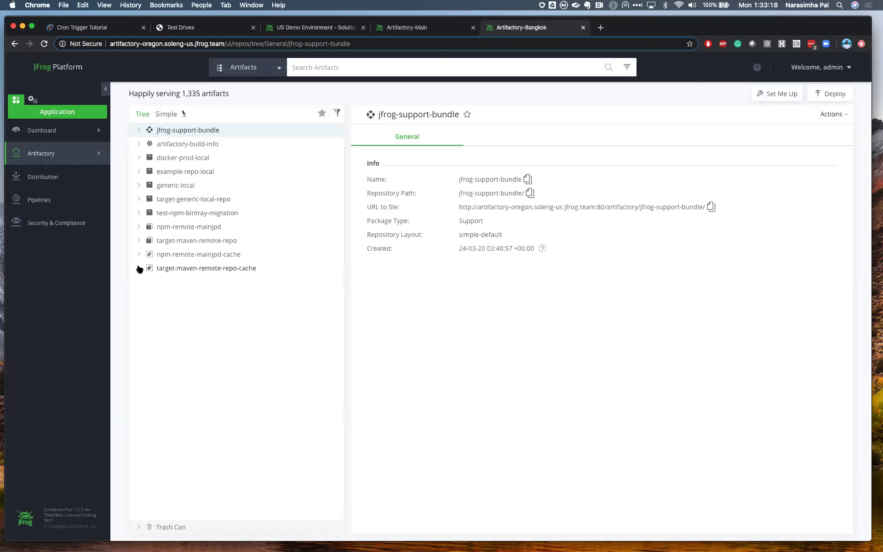
click(139, 241)
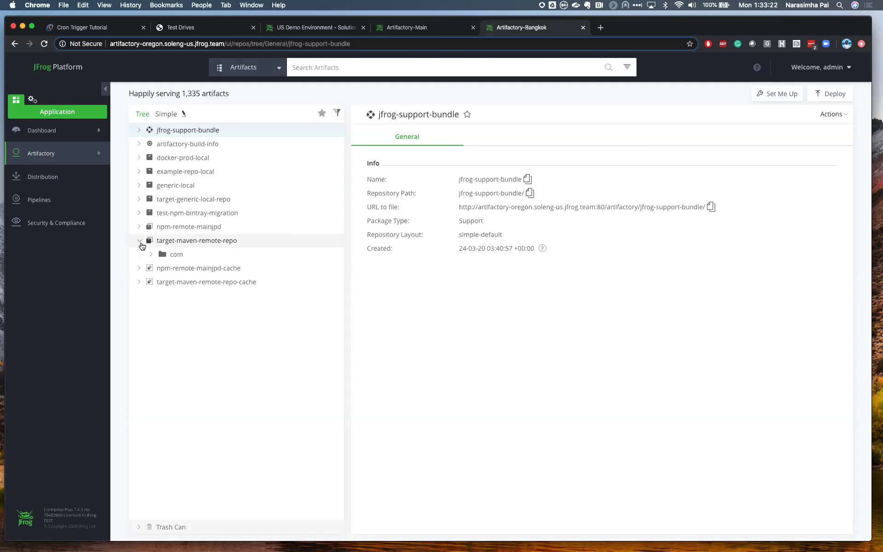
click(151, 254)
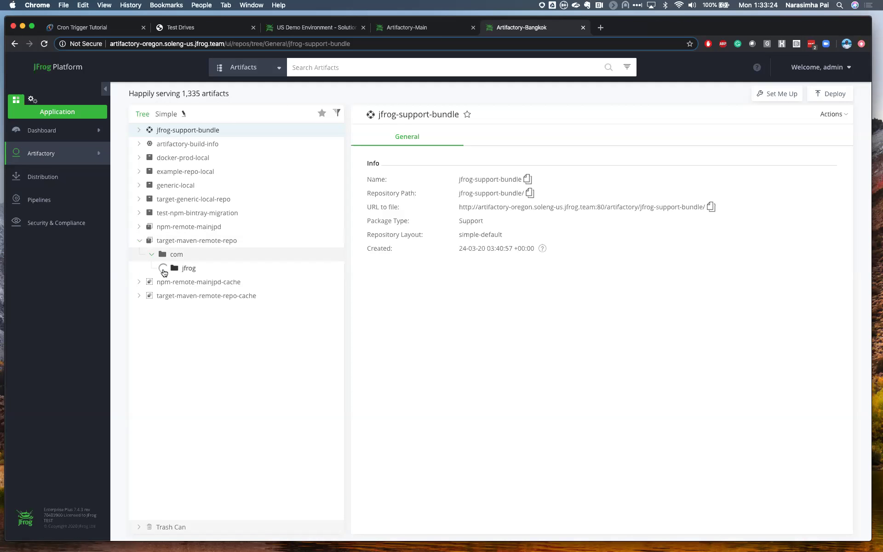
click(176, 282)
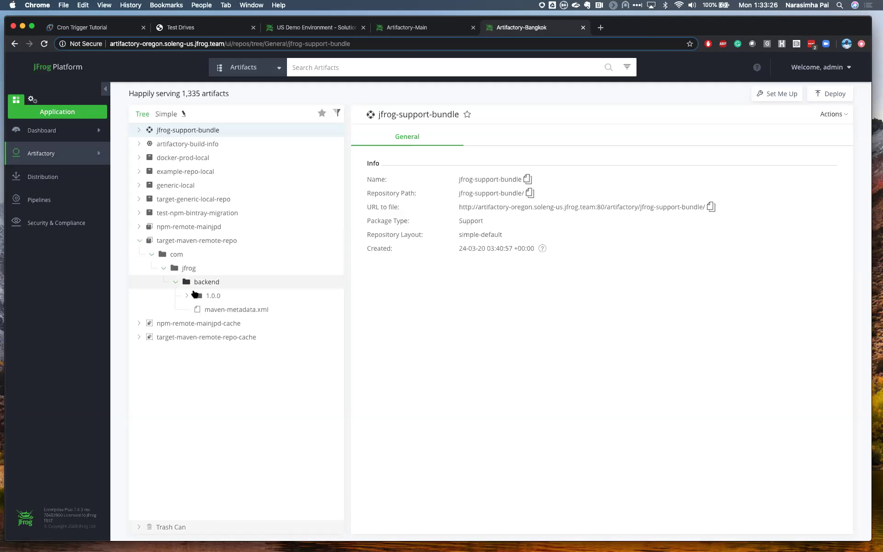
click(188, 296)
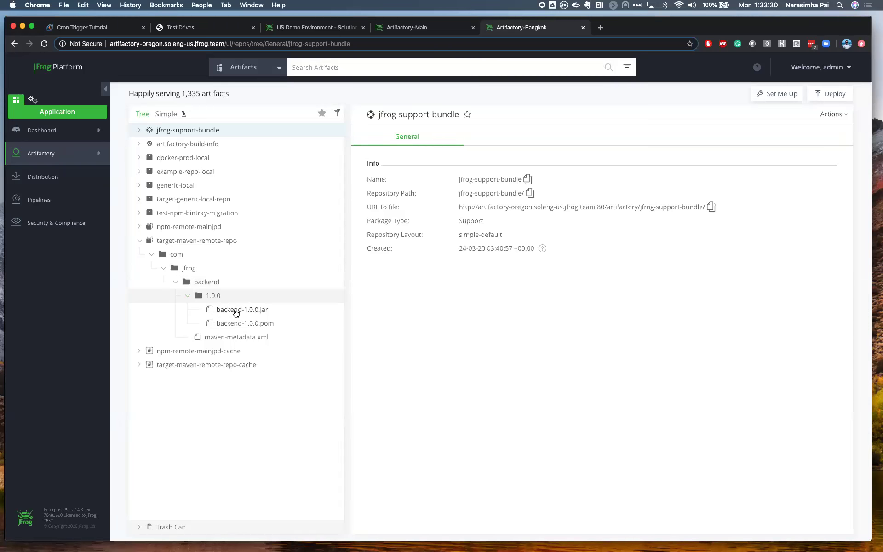
click(140, 365)
click(152, 378)
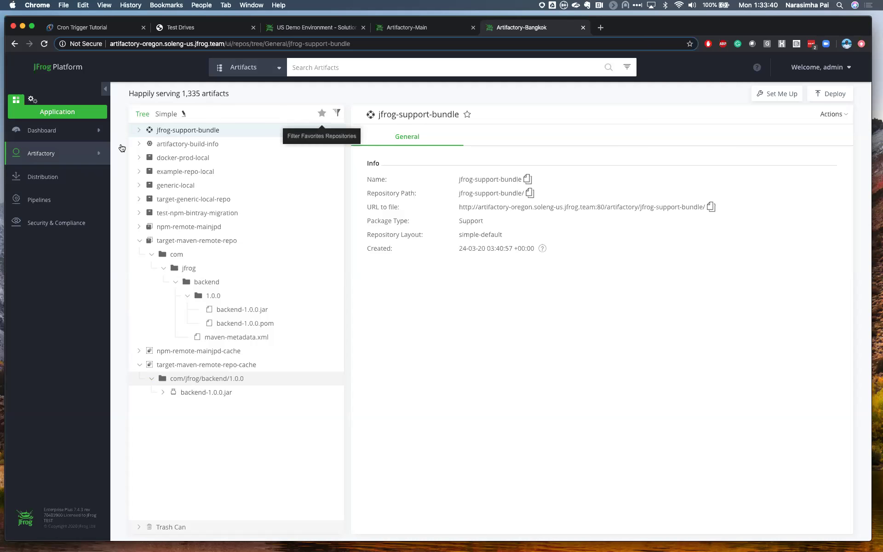
Open the administration list of remote repositories on Artifactory-Bangkok and run the replication of target-maven-remote-repo.
click(31, 101)
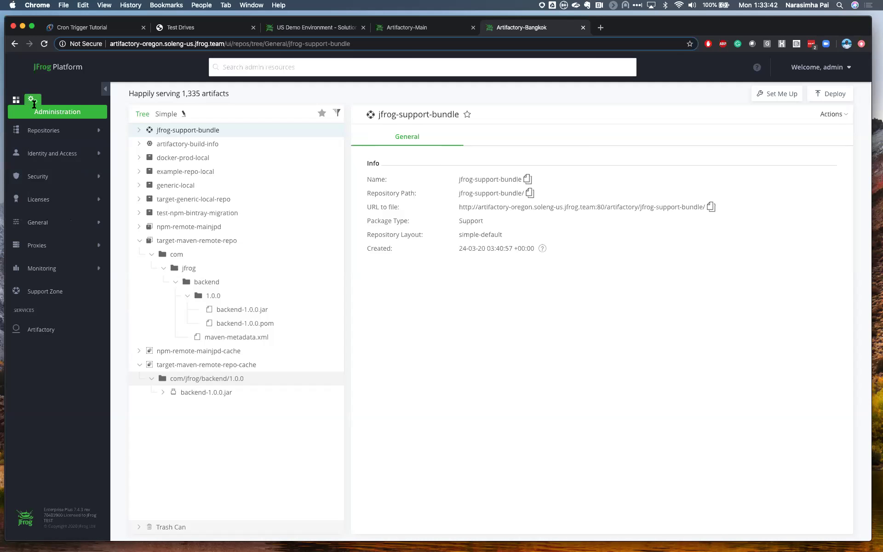
click(45, 132)
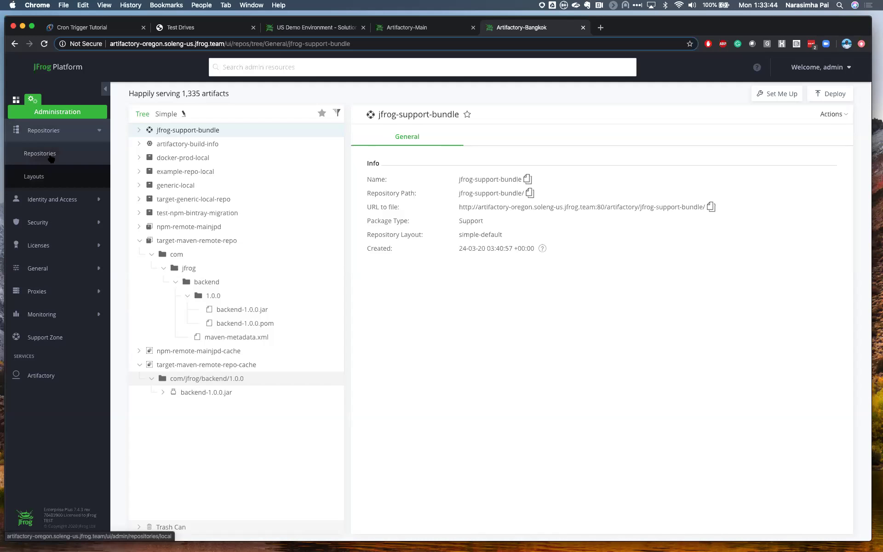
click(40, 154)
click(398, 119)
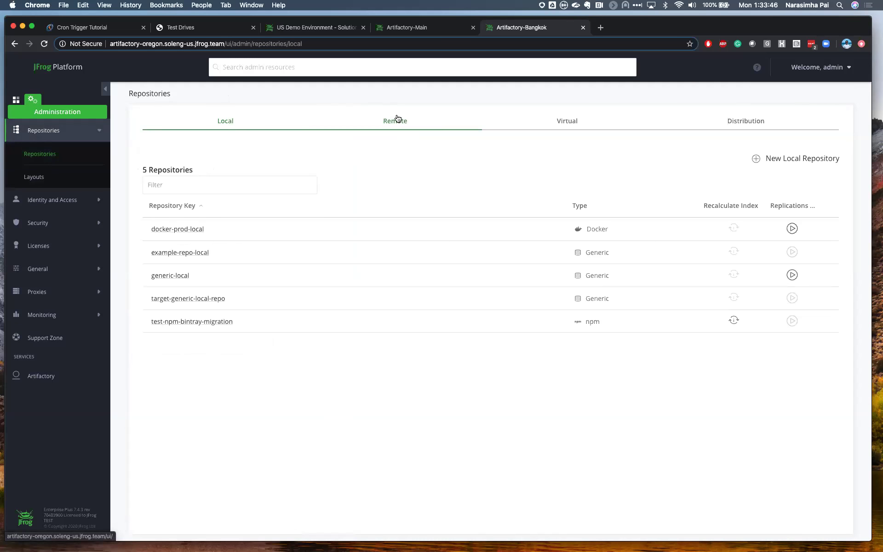
click(792, 252)
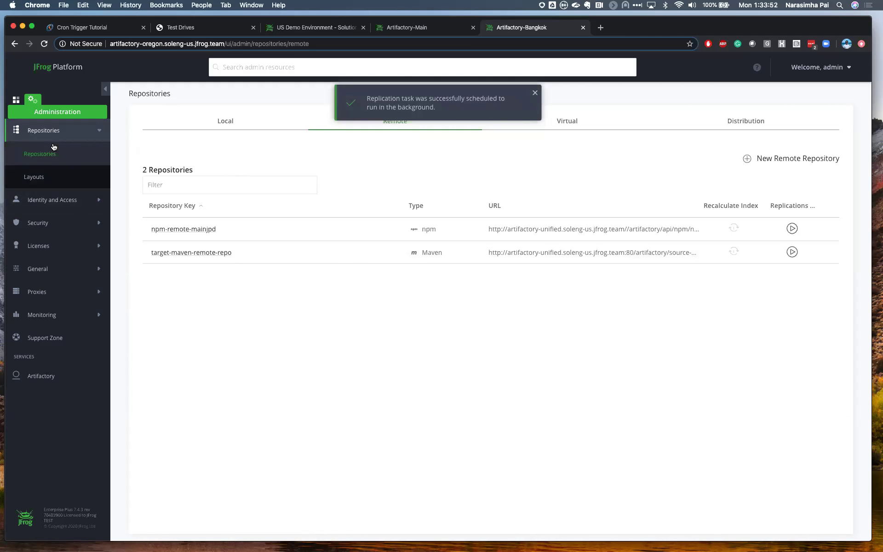
Return to the artifact tree and expand target-maven-remote-repo-cache down to its com/jfrog/backend/1.0.0 folder to check the replicated files.
click(15, 99)
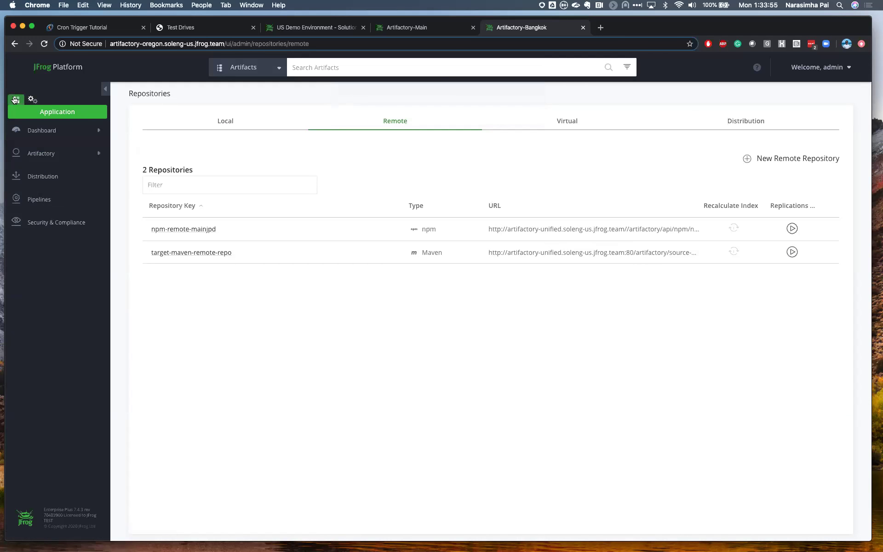
click(47, 158)
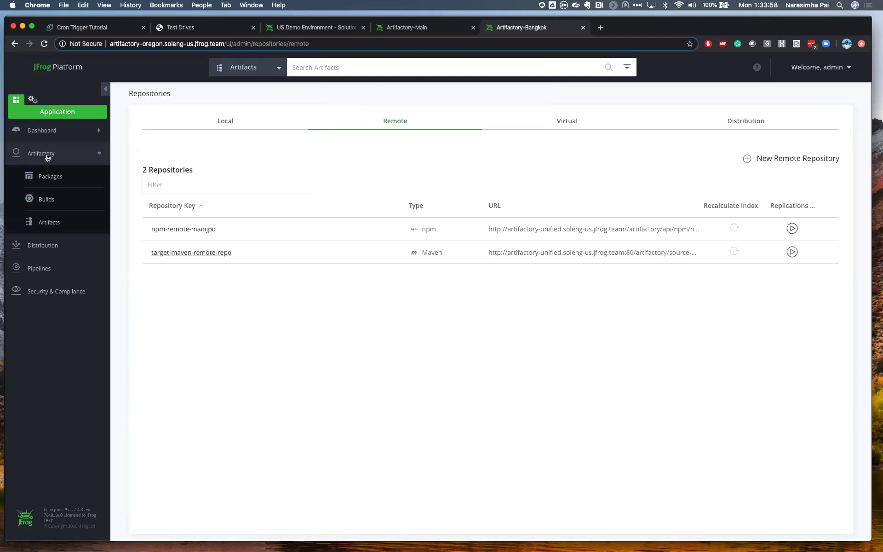
click(46, 223)
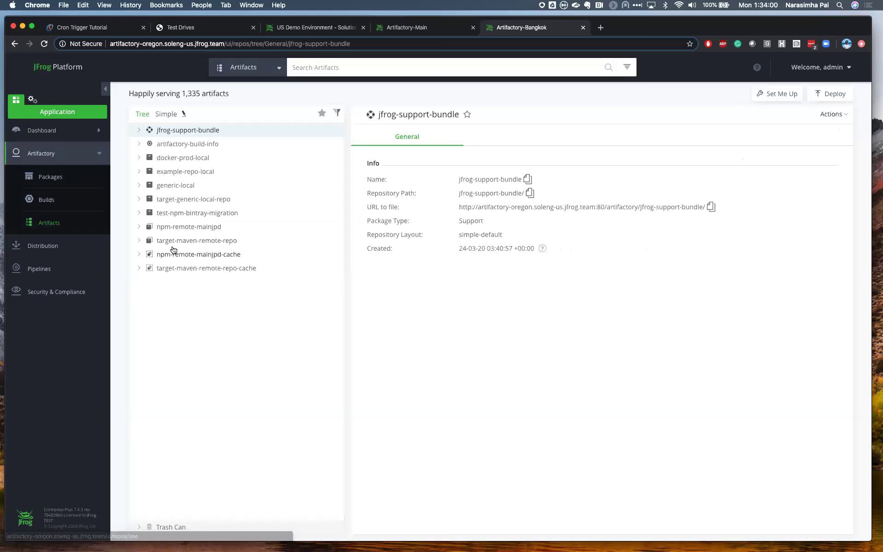
click(140, 270)
click(152, 282)
click(163, 295)
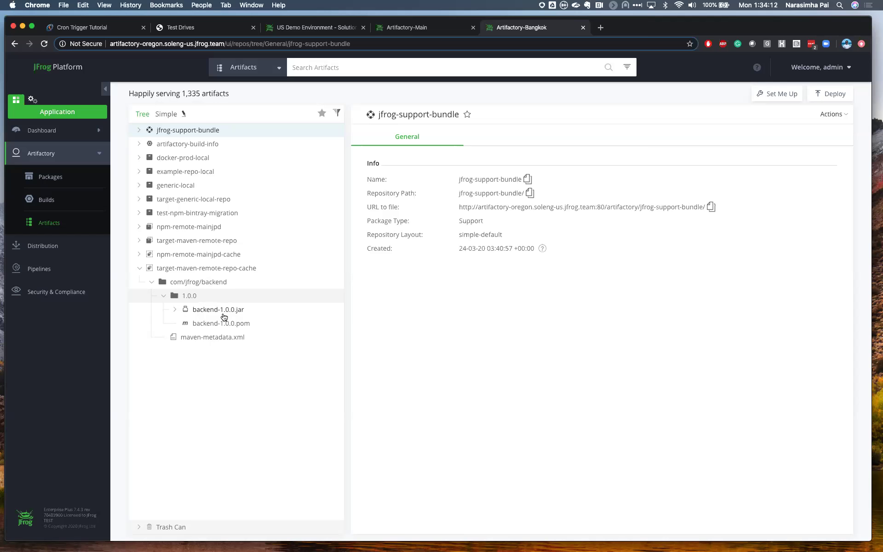
Switch to Artifactory-Main and show the dashboard's topology map with the replication links between the deployments.
click(409, 28)
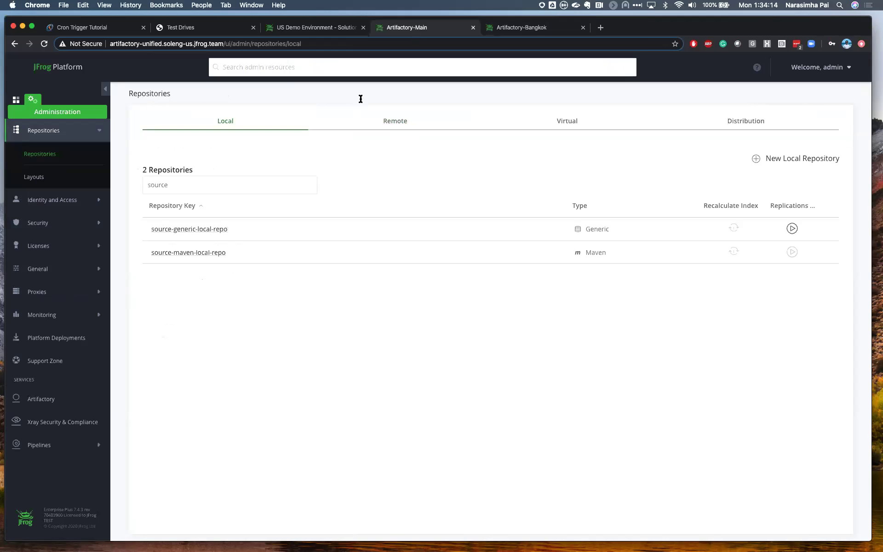
click(17, 100)
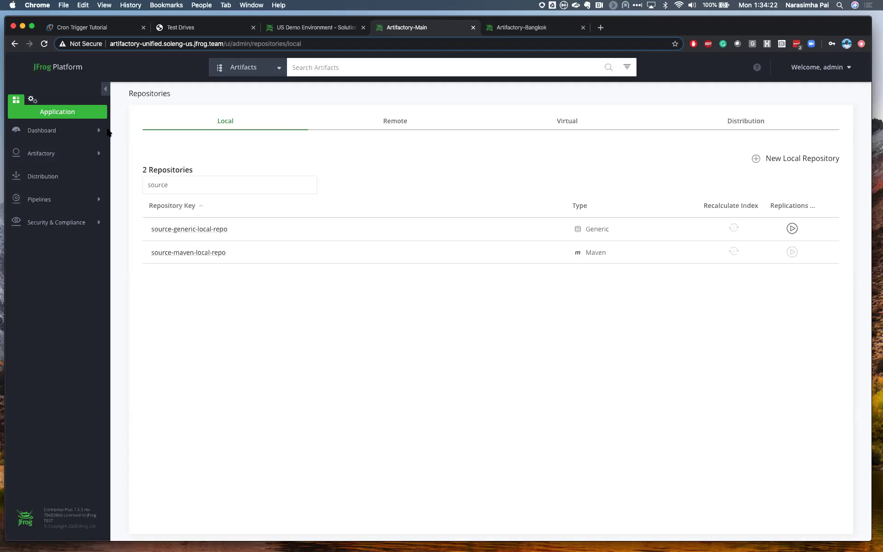
click(32, 99)
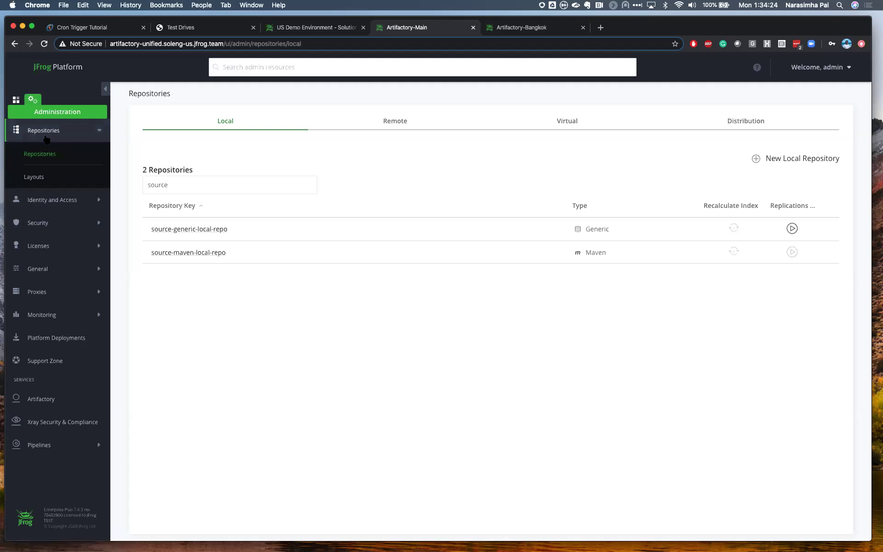
click(16, 99)
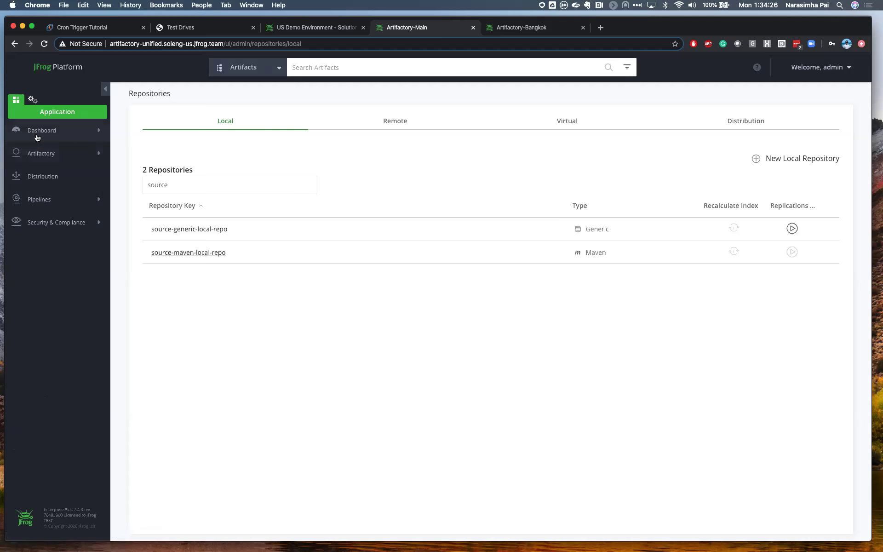
click(47, 154)
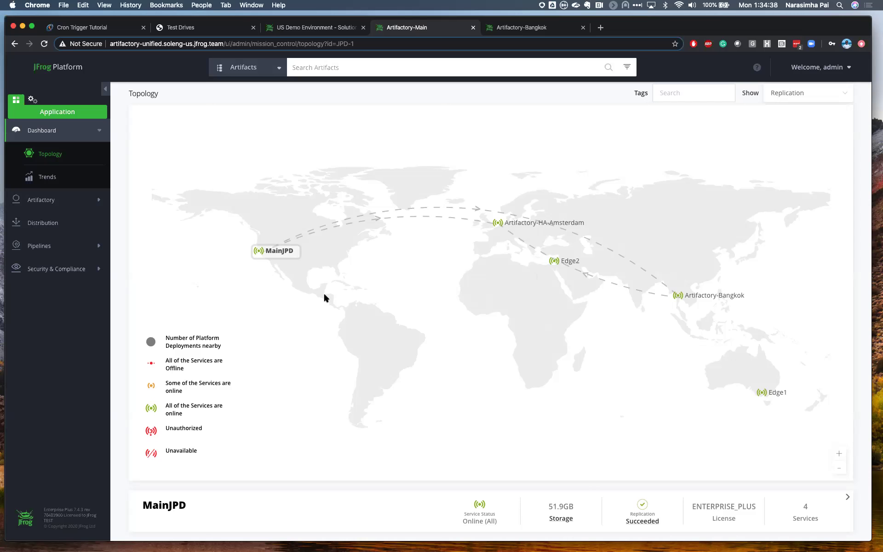
Open version v1.0.54 of the distributable release bundle demo_rb.
click(42, 225)
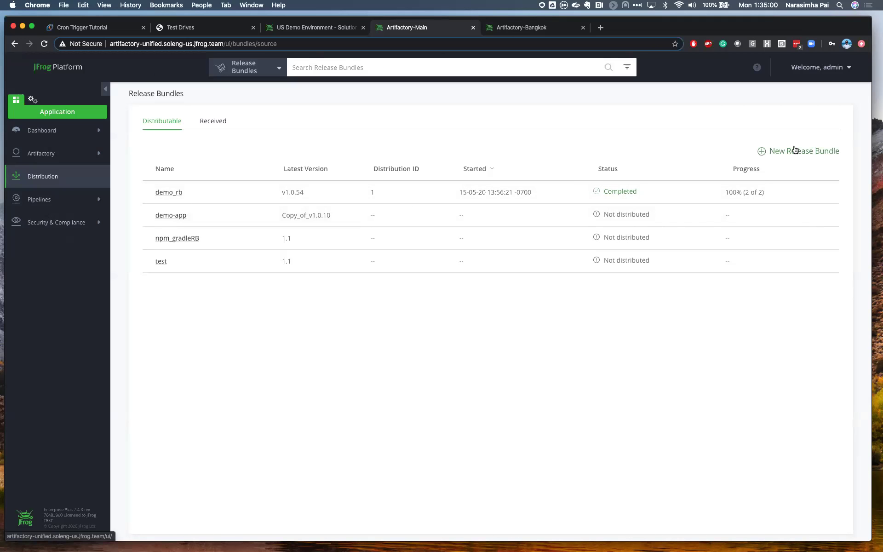
click(169, 193)
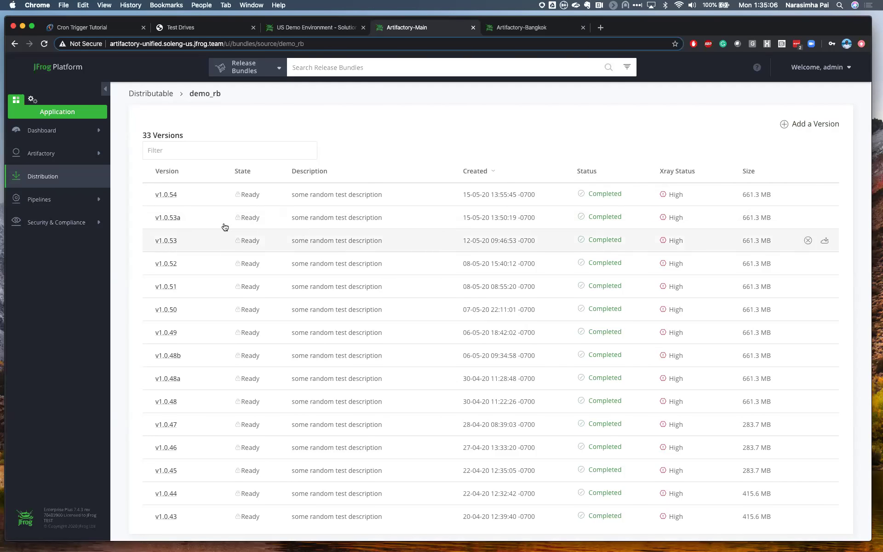
click(164, 196)
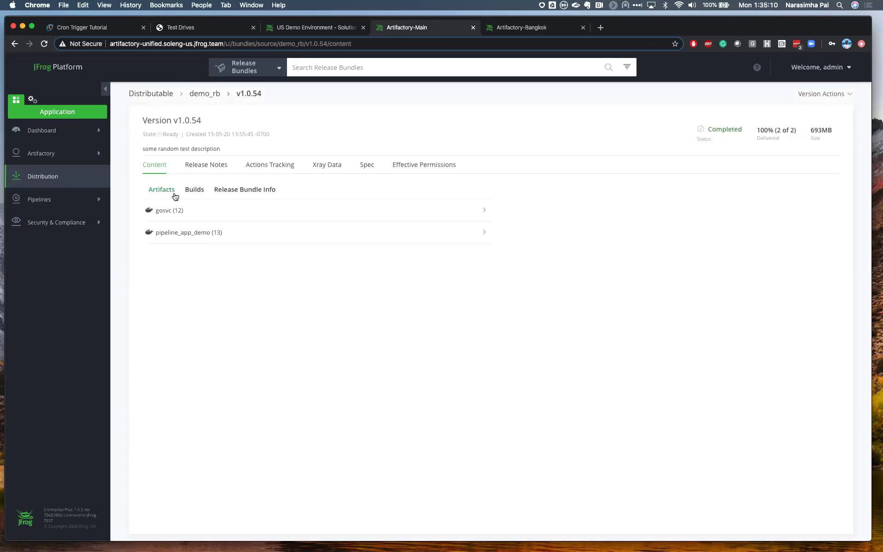
Clone the v1.0.54 bundle version and set the new release bundle's version to v1.0.55.
click(847, 90)
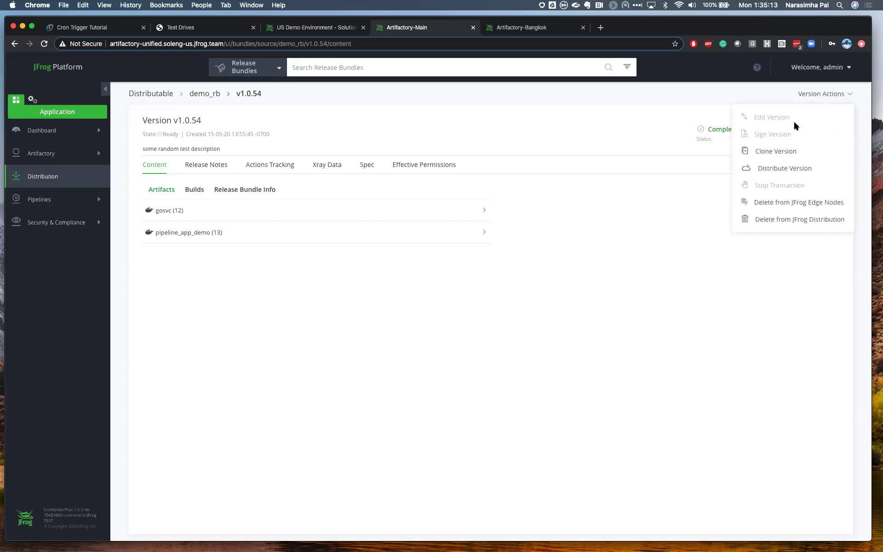
click(776, 153)
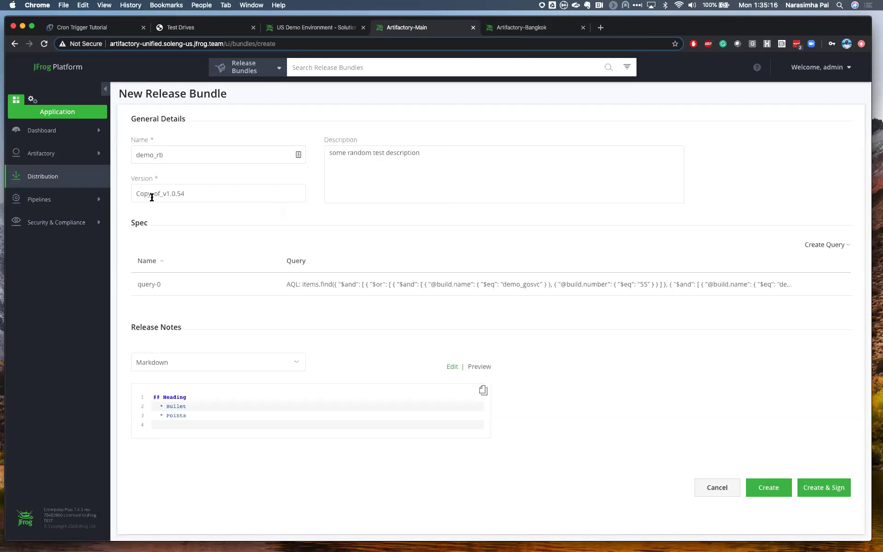
drag(161, 194, 136, 195)
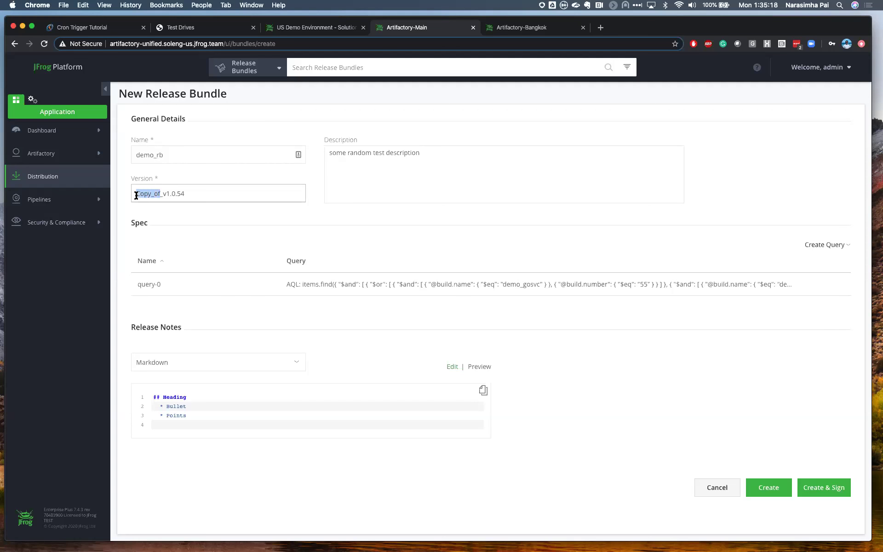
key(BackSpace)
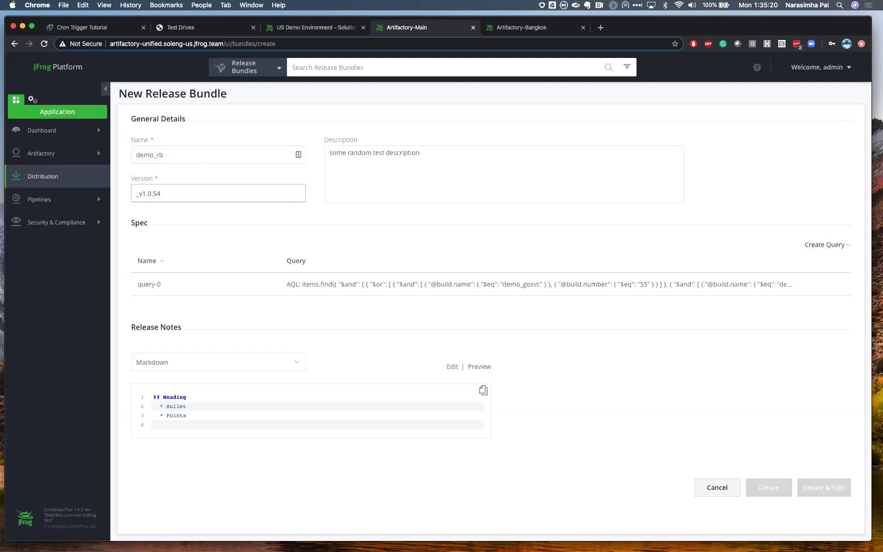
key(Delete)
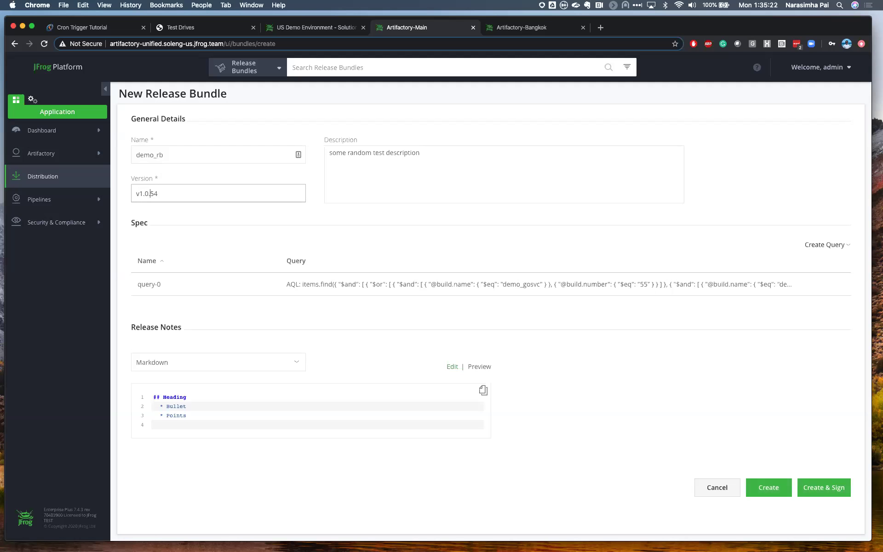
text(5)
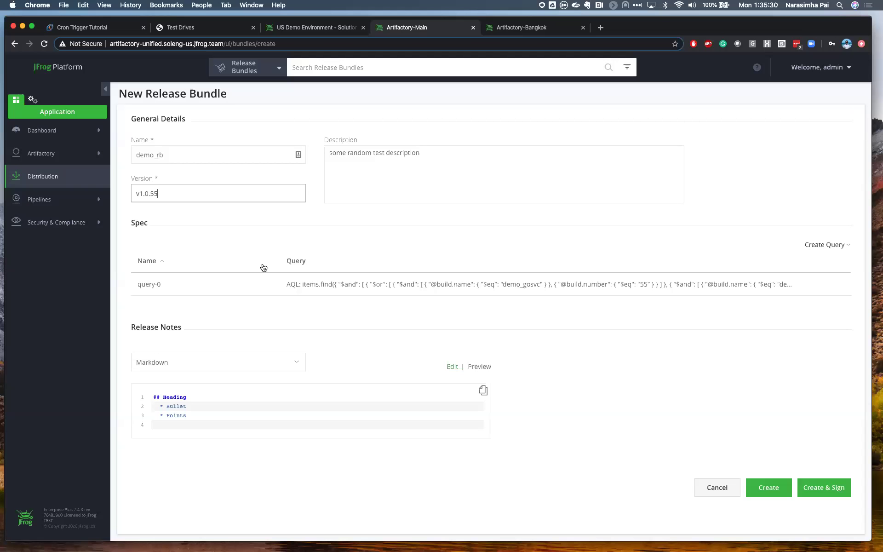
Review the AQL and artifact preview of query-0, save the query without additional details and create the release bundle version without signing it.
click(206, 285)
scroll(355, 288, down, 2)
scroll(354, 288, down, 10)
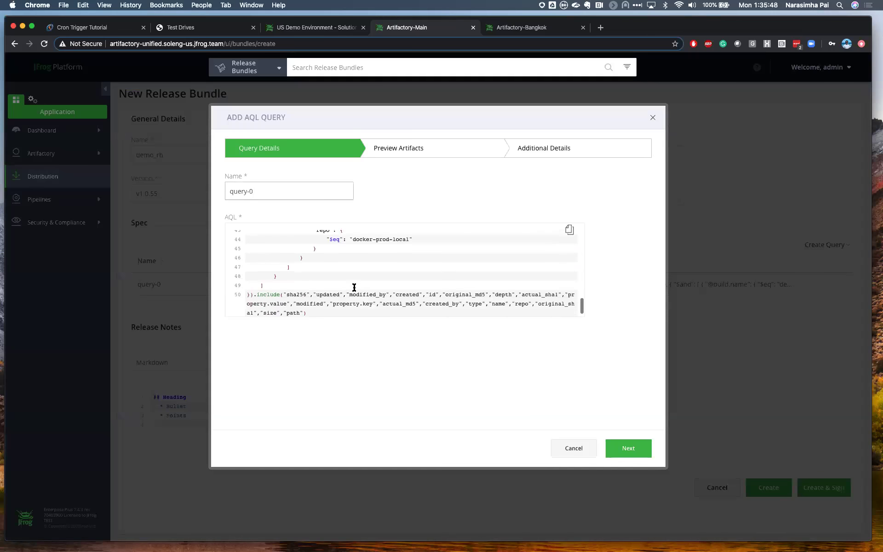
scroll(354, 287, down, 3)
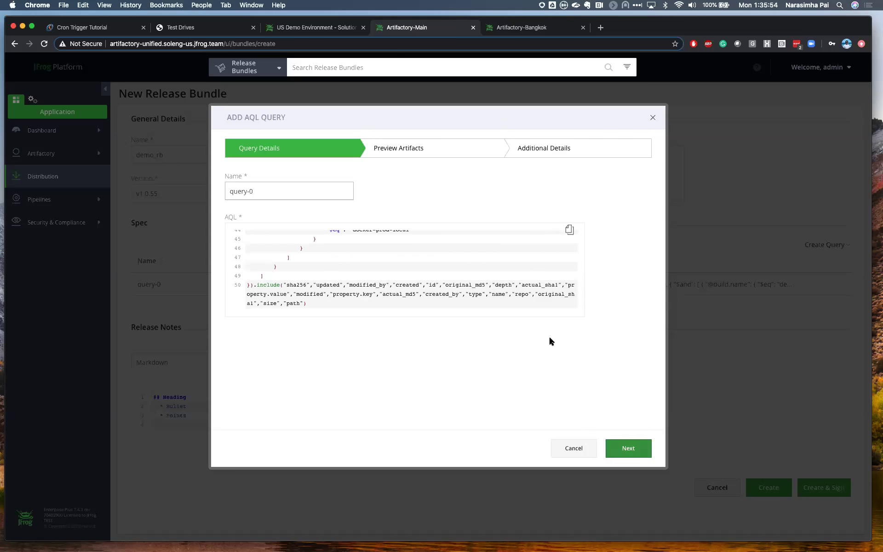
click(628, 453)
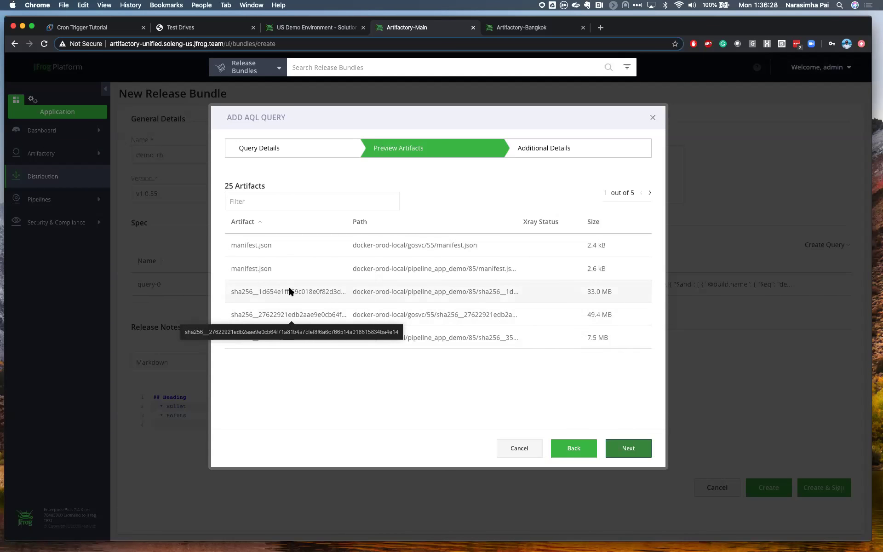
click(631, 450)
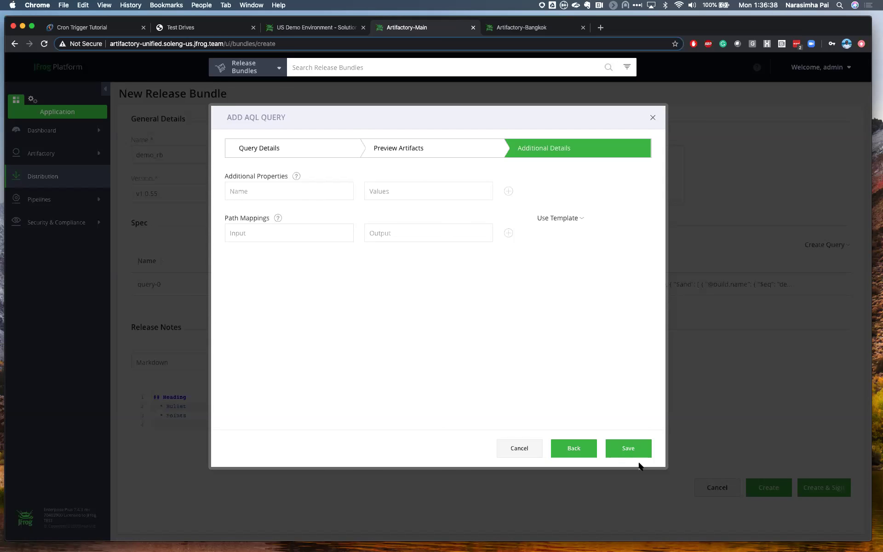
click(627, 451)
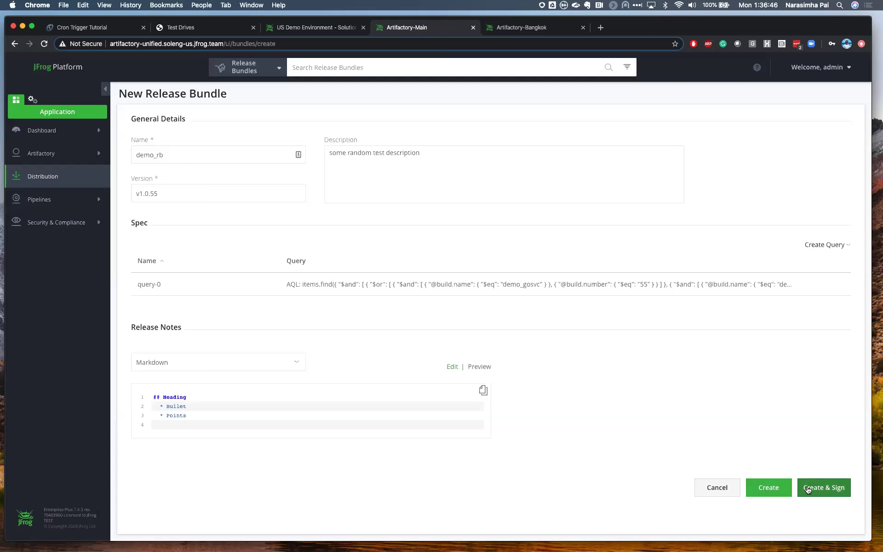
click(774, 490)
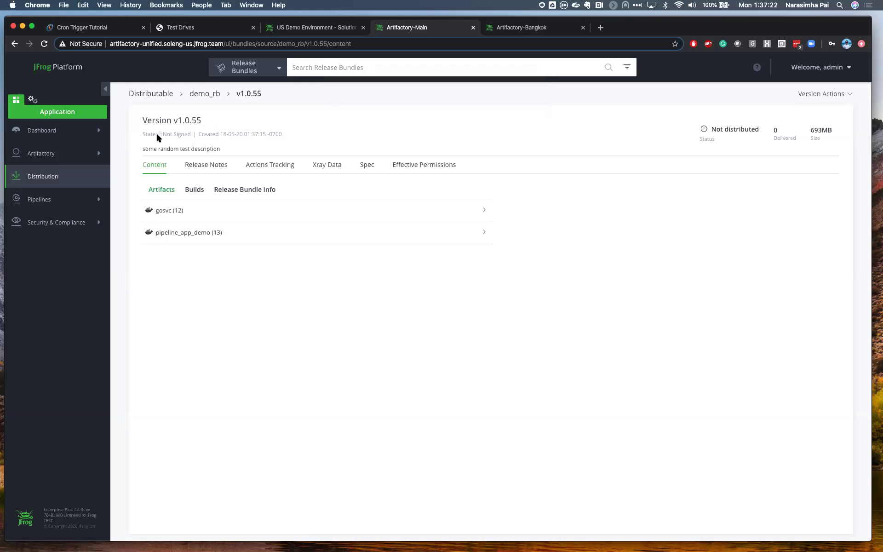
Open version v1.0.55 of demo_rb for editing, then save and sign it.
drag(145, 134, 186, 130)
click(850, 94)
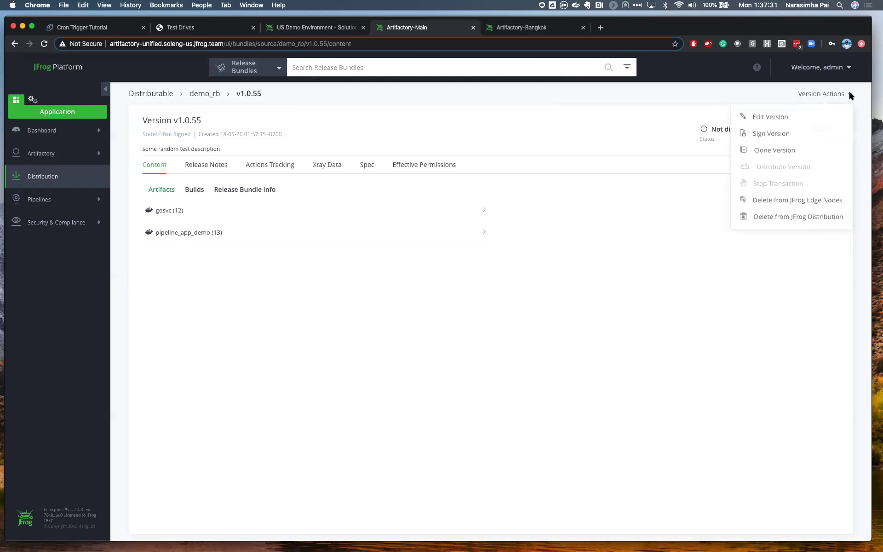
click(779, 120)
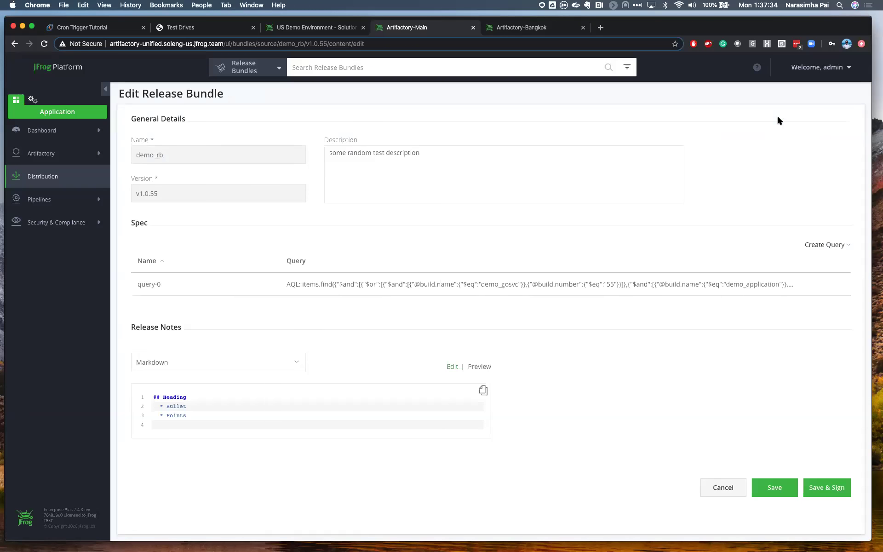
click(831, 491)
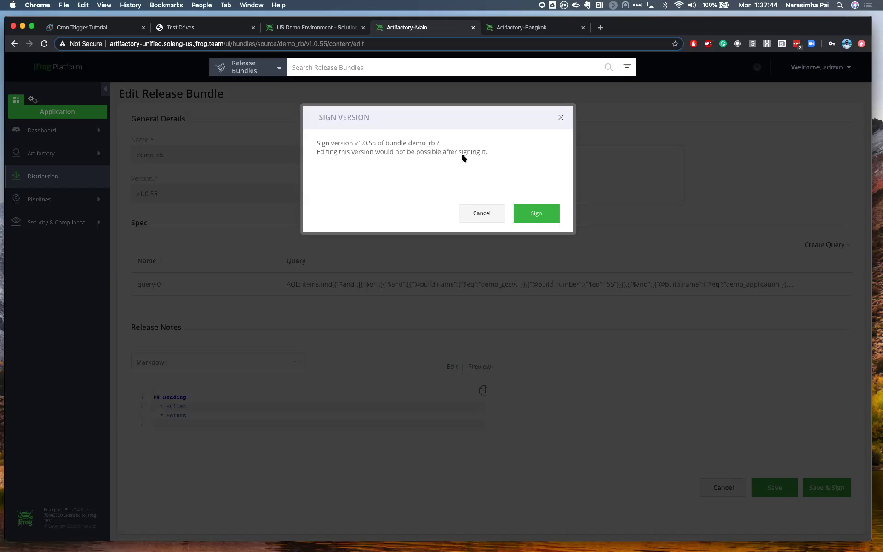
click(537, 216)
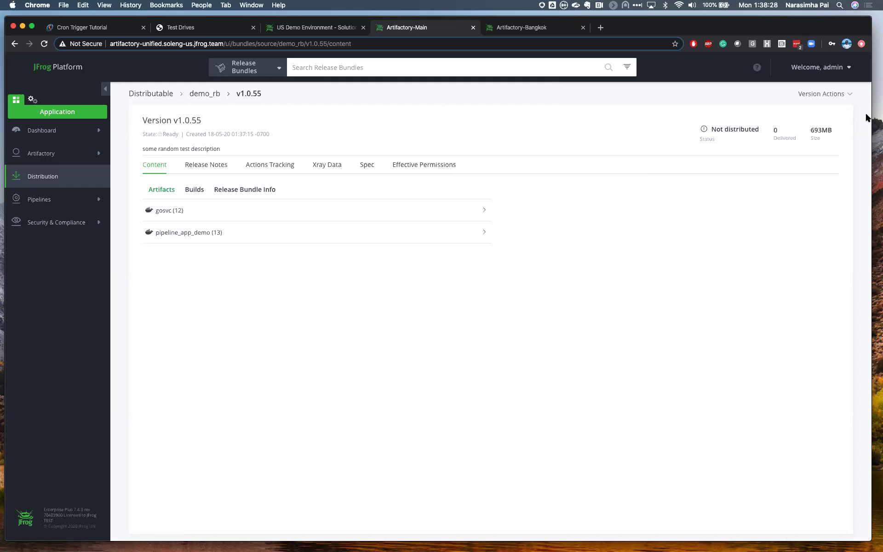
Distribute the signed v1.0.55 version to the Edge1 and Edge2 nodes and check the details of the Edge2 distribution.
click(851, 93)
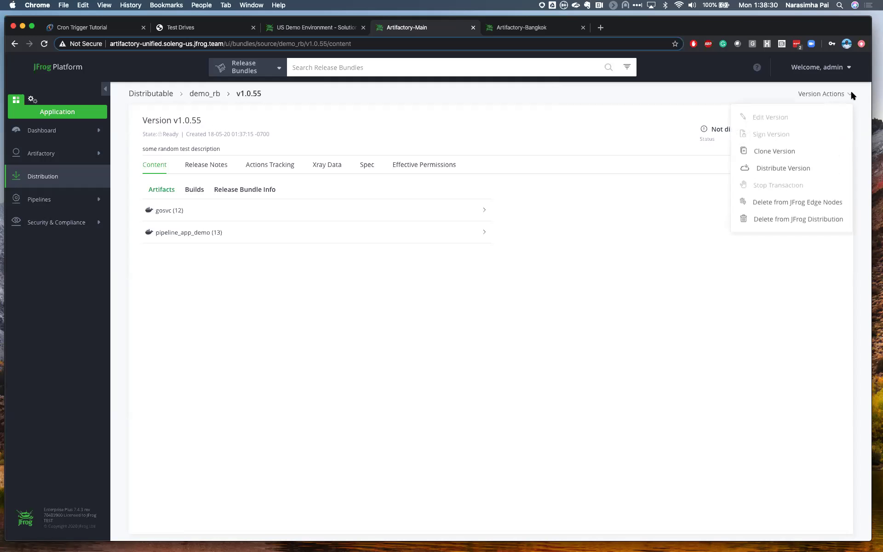
click(797, 169)
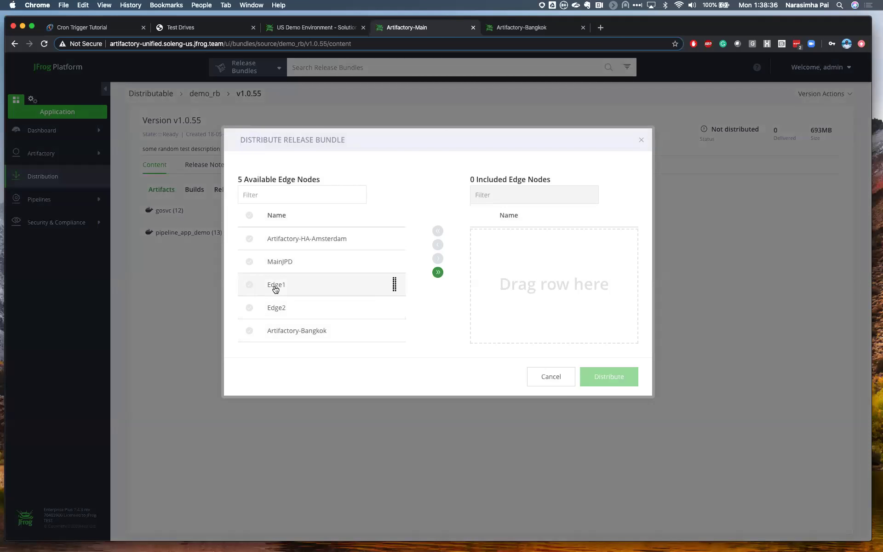
drag(276, 288, 499, 255)
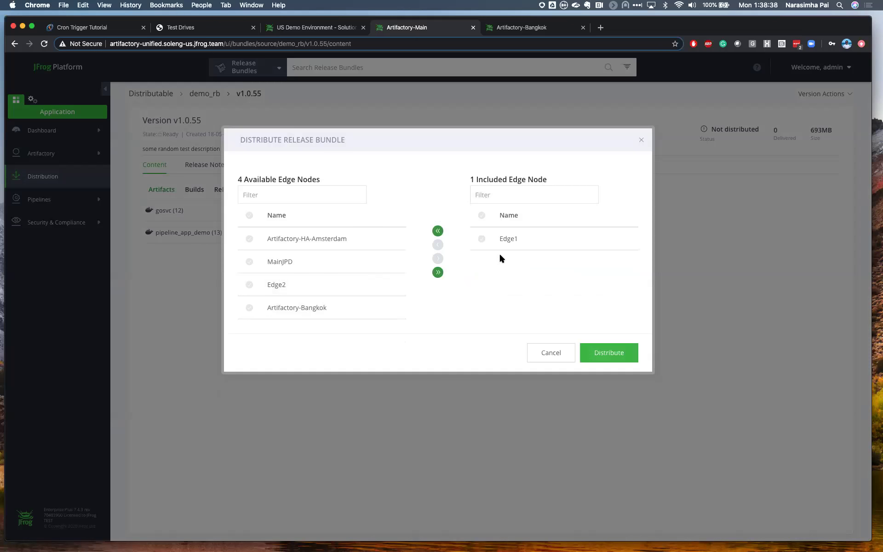
drag(276, 288, 510, 263)
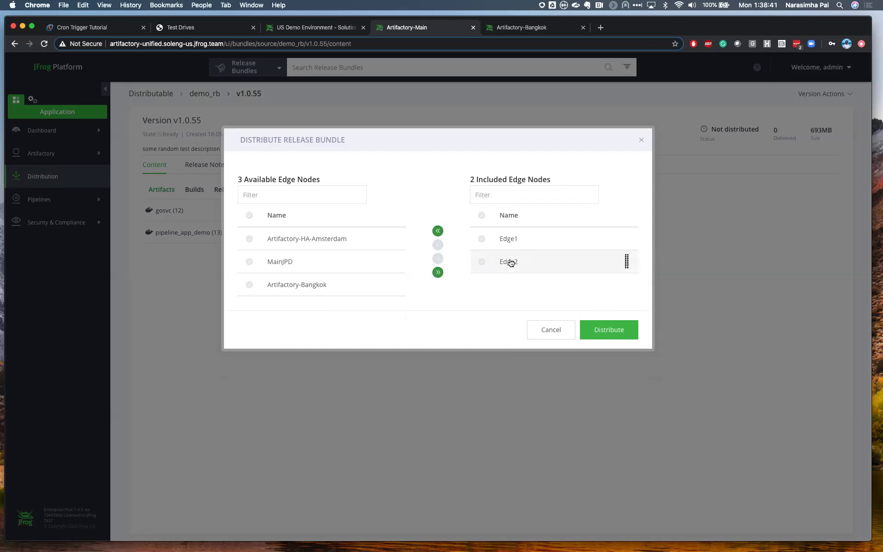
click(610, 331)
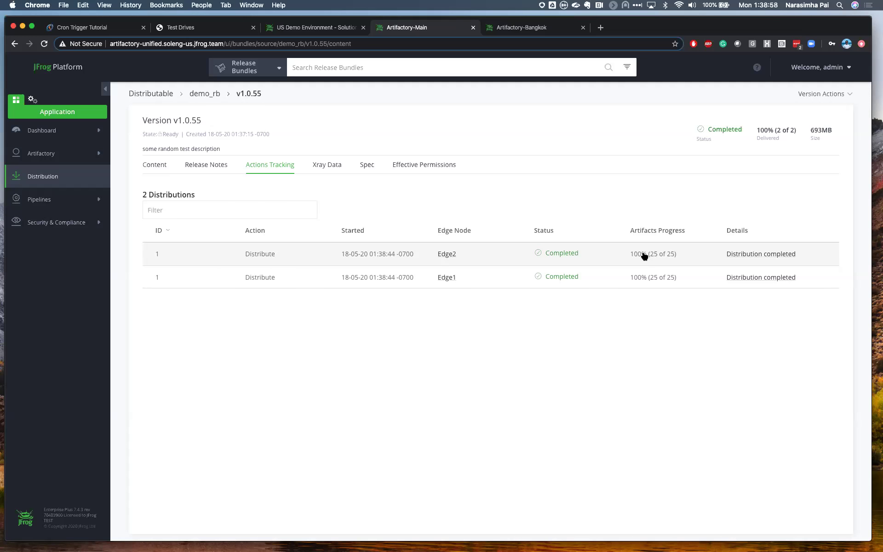
click(776, 255)
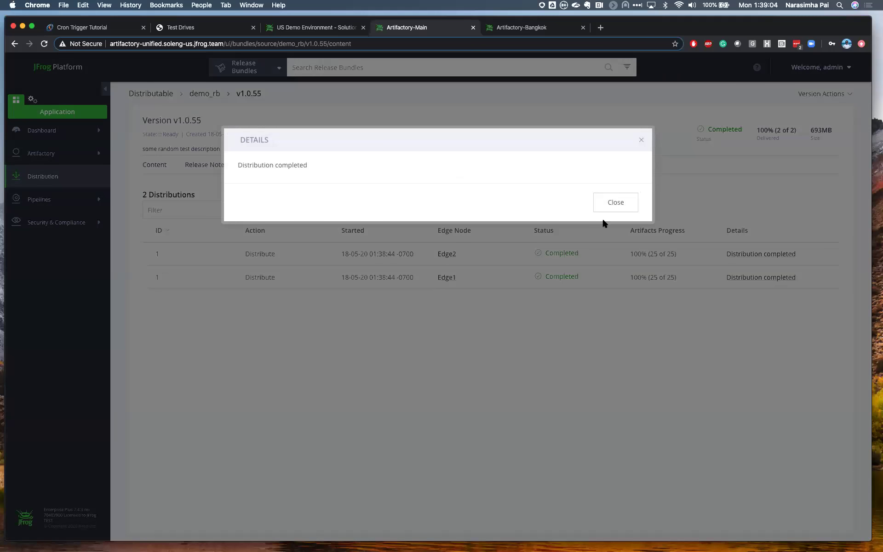
click(621, 202)
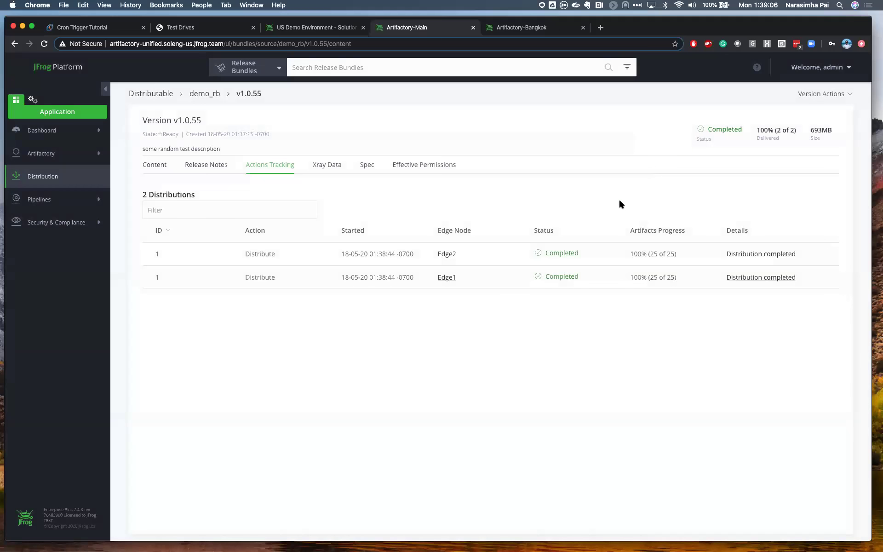
Open the Edge1 node from the distribution records and log in with the saved admin username and password.
click(446, 277)
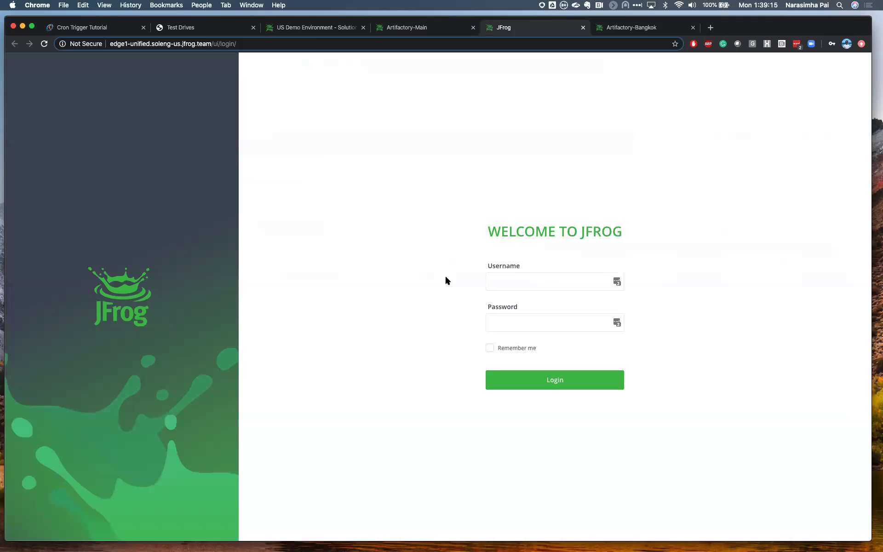
click(513, 280)
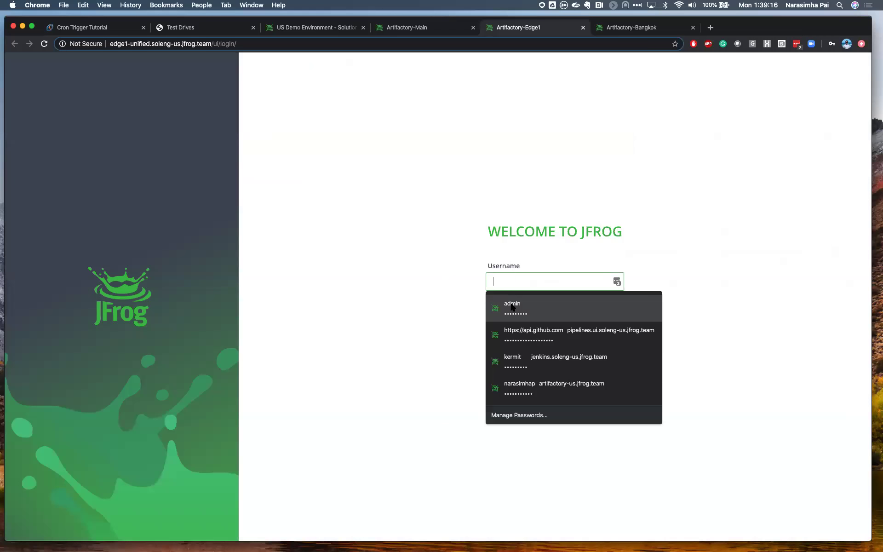
click(514, 305)
click(534, 377)
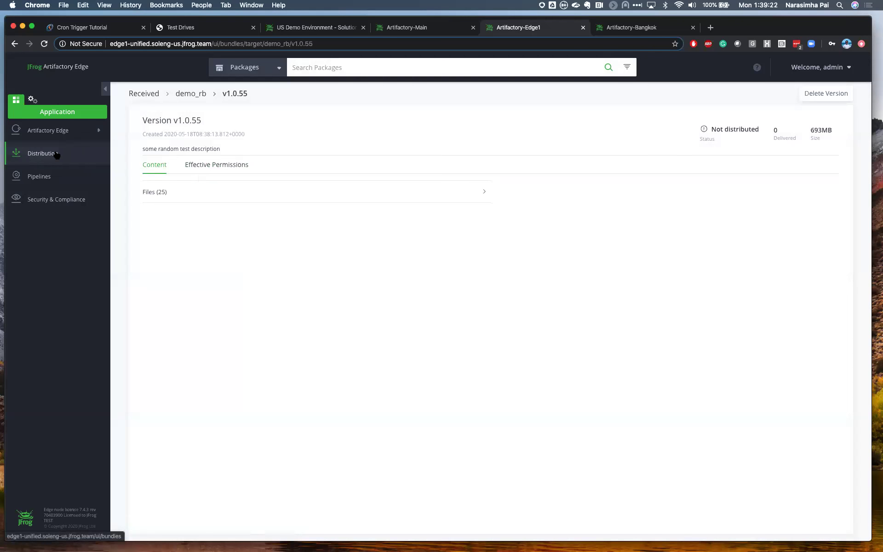
List the files of the received v1.0.55 bundle and expand the docker-prod-local repository among Edge1's artifacts.
drag(143, 120, 199, 123)
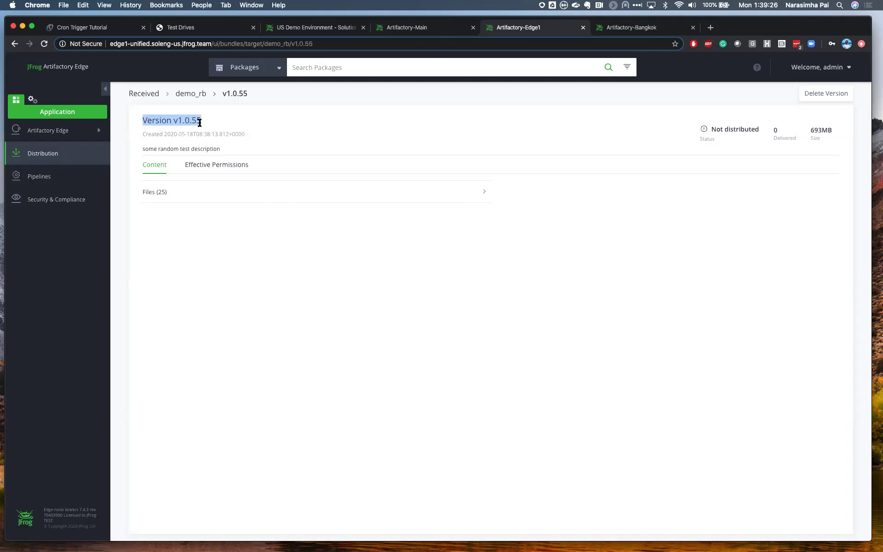
click(154, 194)
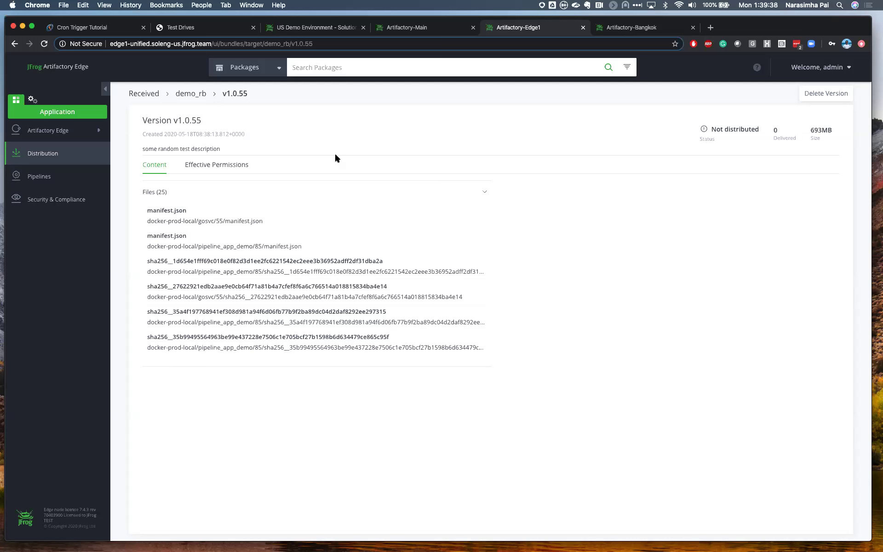
click(56, 132)
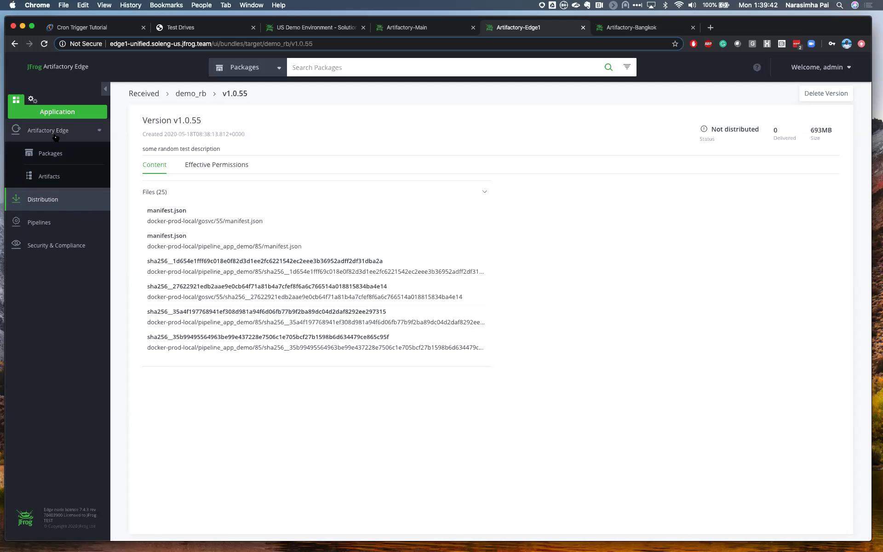
click(44, 178)
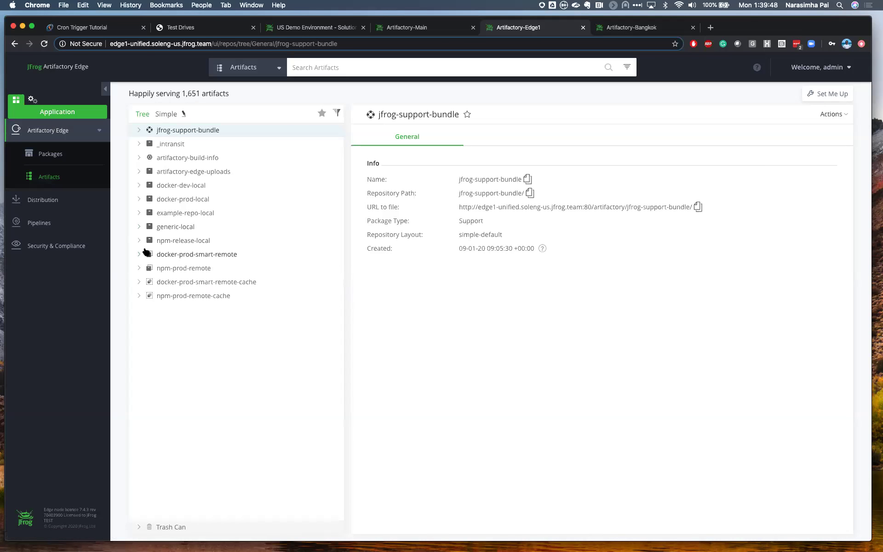
click(139, 199)
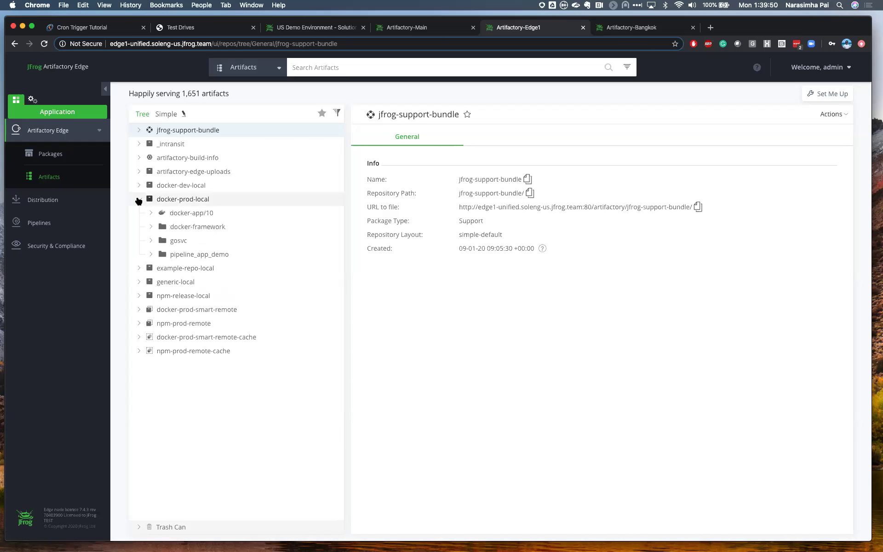
Switch to Artifactory-Main and inspect the manifest.json path under pipeline_app_demo in the v1.0.55 bundle's content.
click(403, 29)
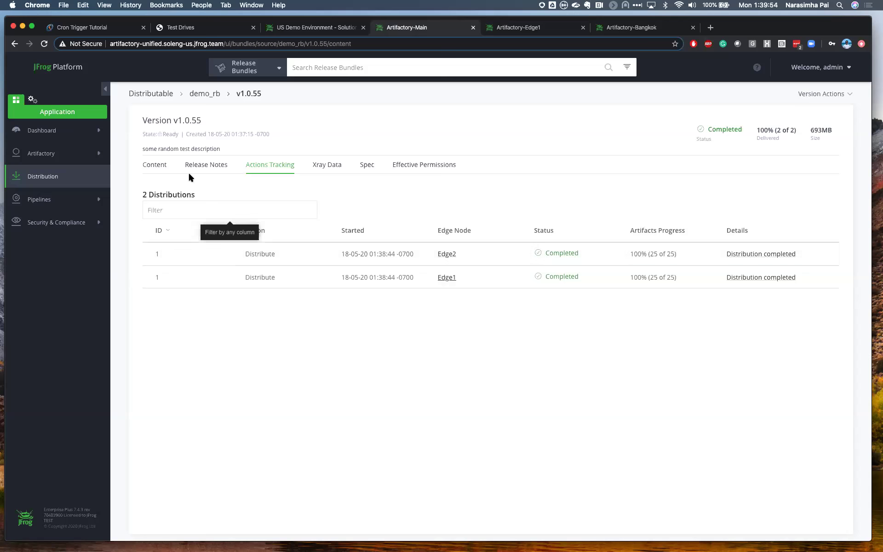
click(145, 169)
click(165, 233)
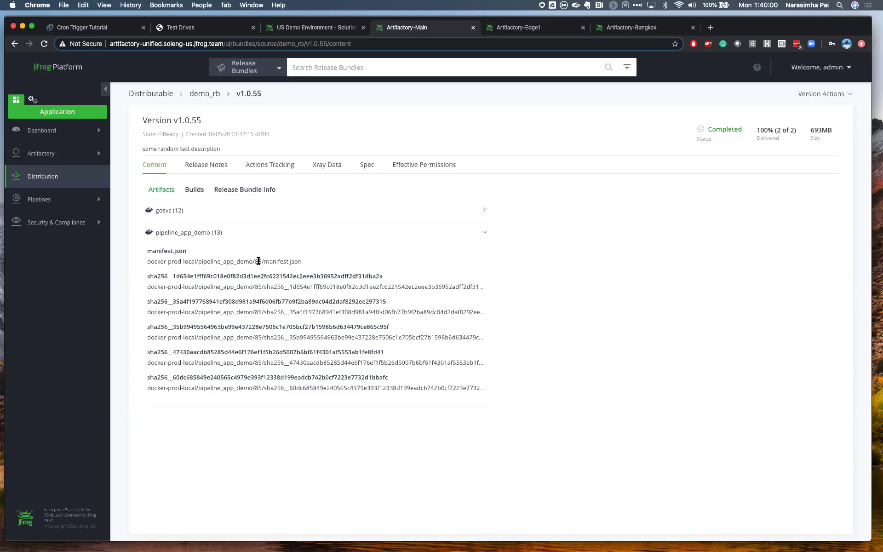
drag(263, 261, 203, 263)
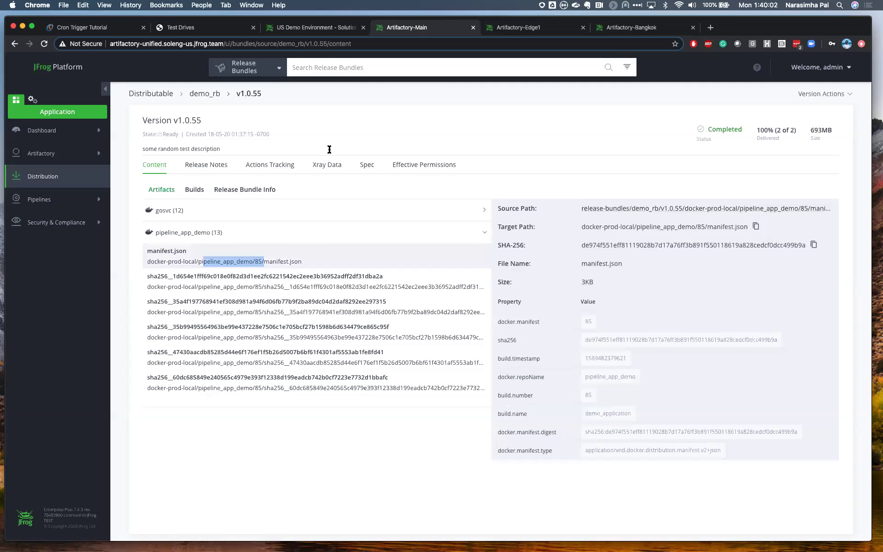
Return to Artifactory-Edge1 and examine the files of image tag 85 under pipeline_app_demo in docker-prod-local.
click(516, 29)
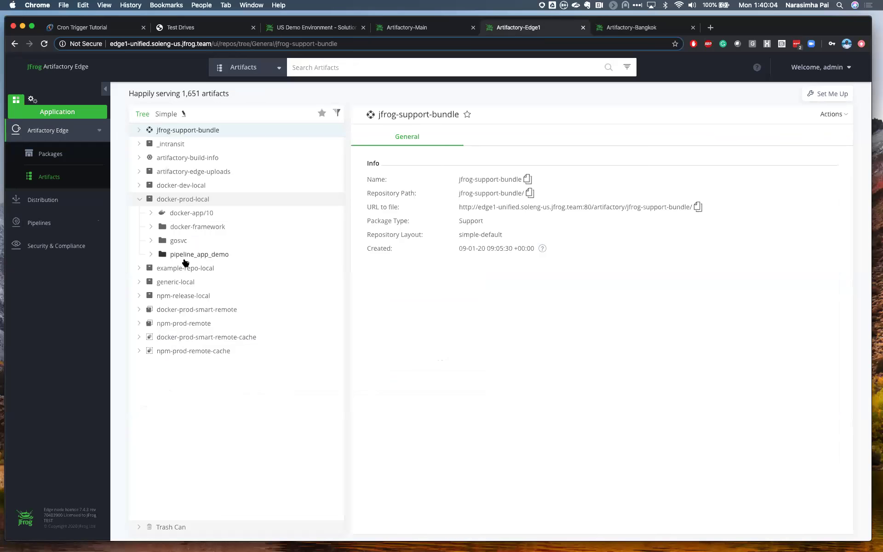
click(152, 255)
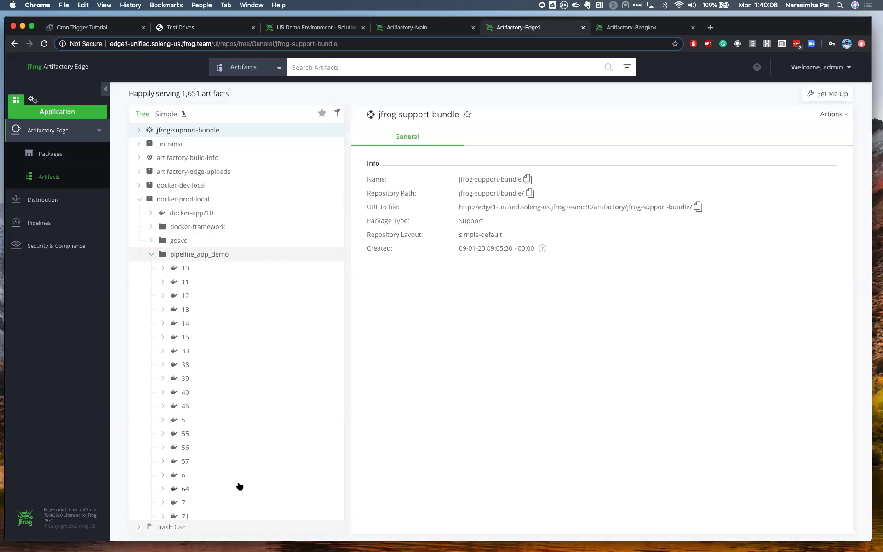
scroll(238, 485, down, 5)
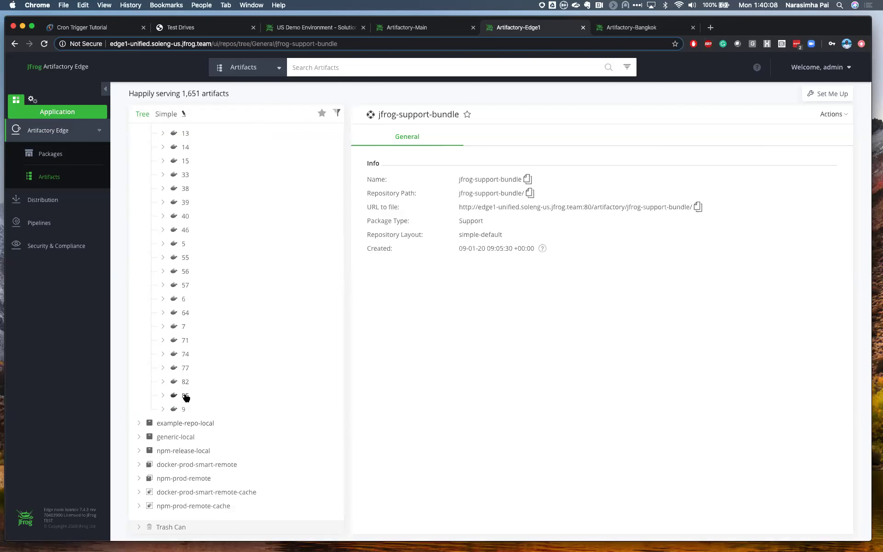
click(185, 397)
click(163, 396)
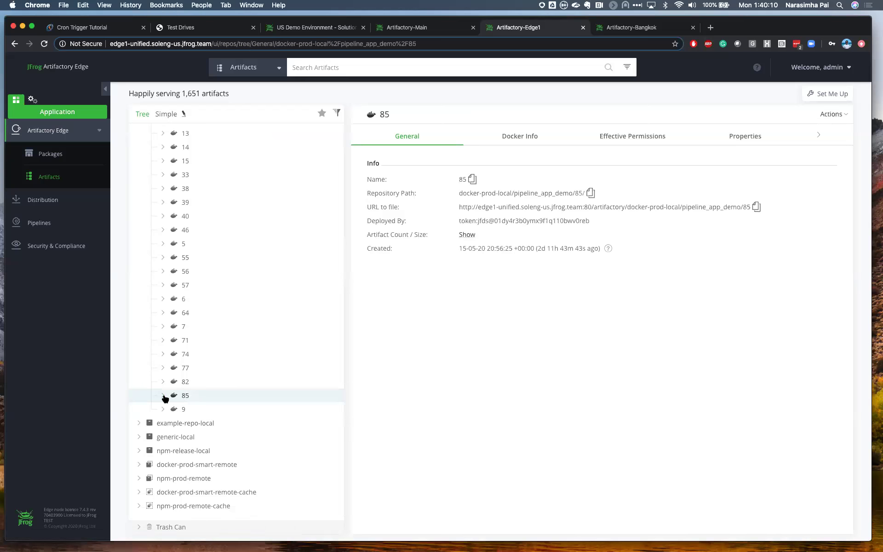
scroll(165, 397, down, 3)
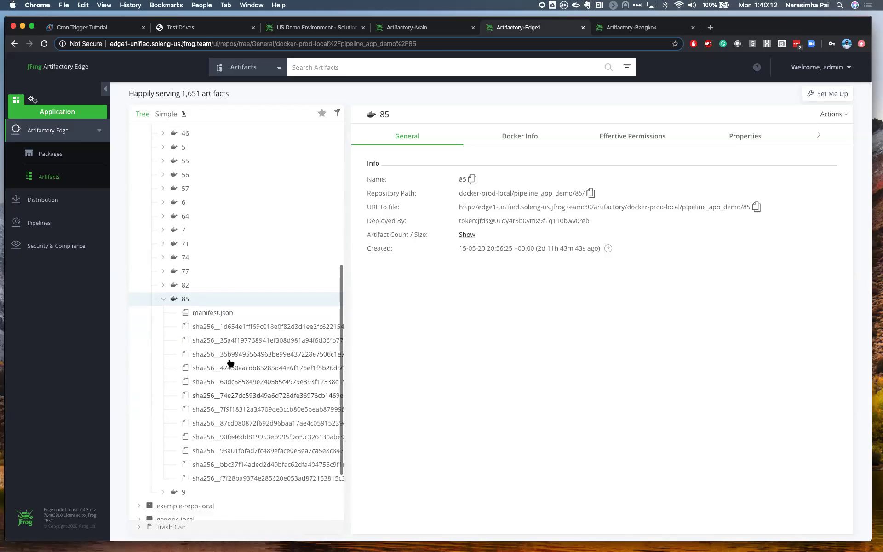
Read the Docker setup instructions for docker-prod-local, including the deploy and resolve commands, and close them.
click(828, 115)
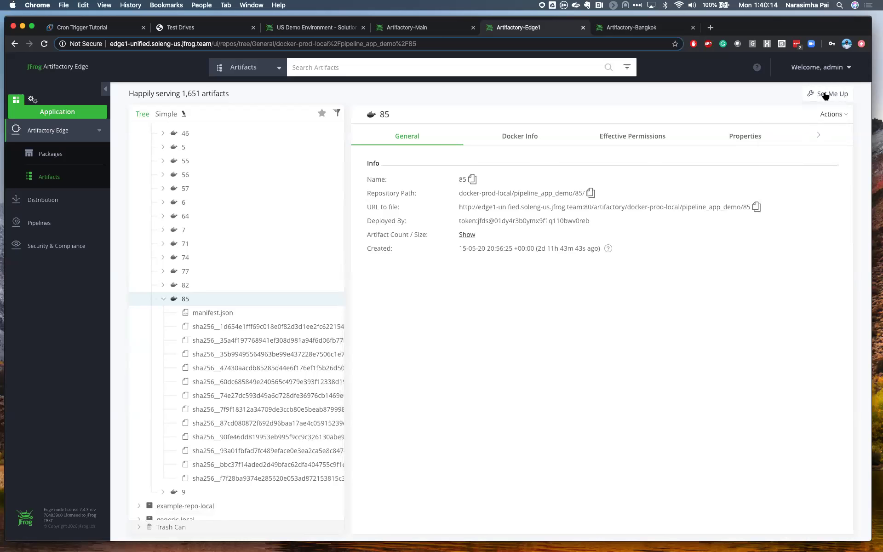
click(826, 95)
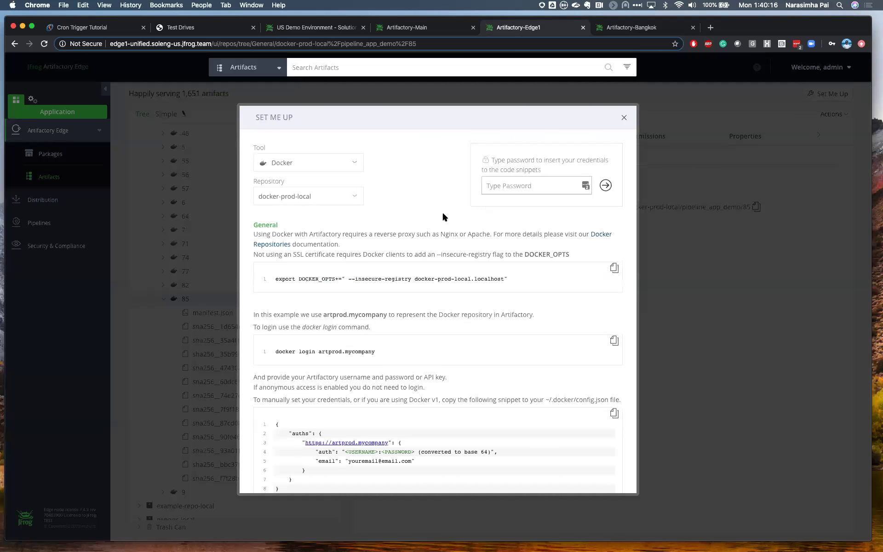
scroll(392, 326, down, 5)
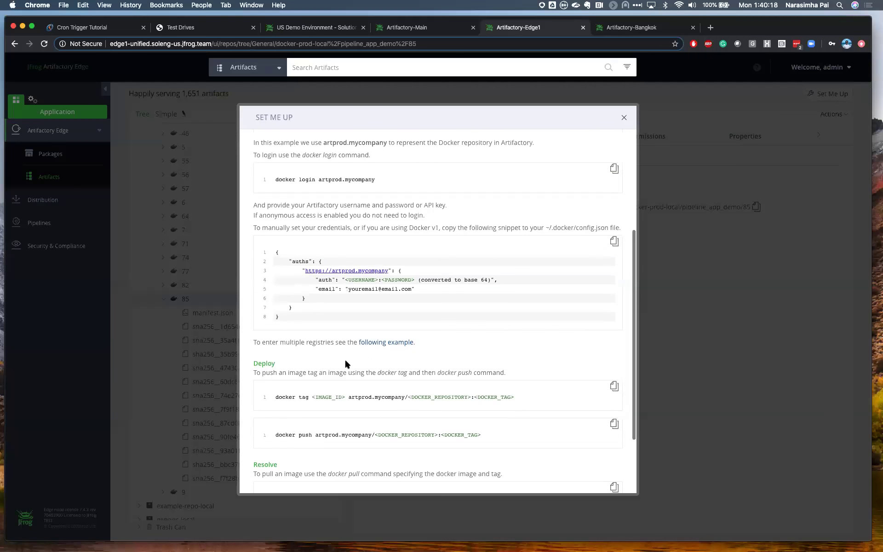
scroll(346, 363, down, 3)
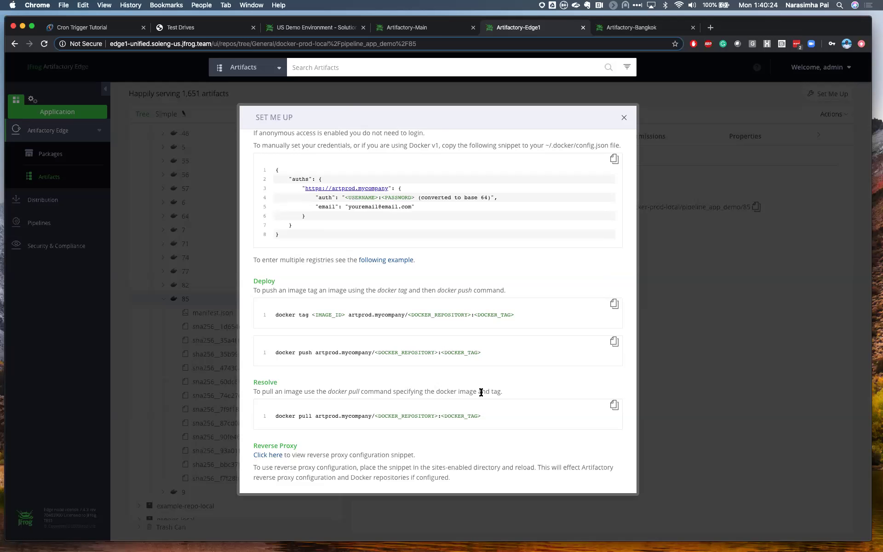
click(625, 119)
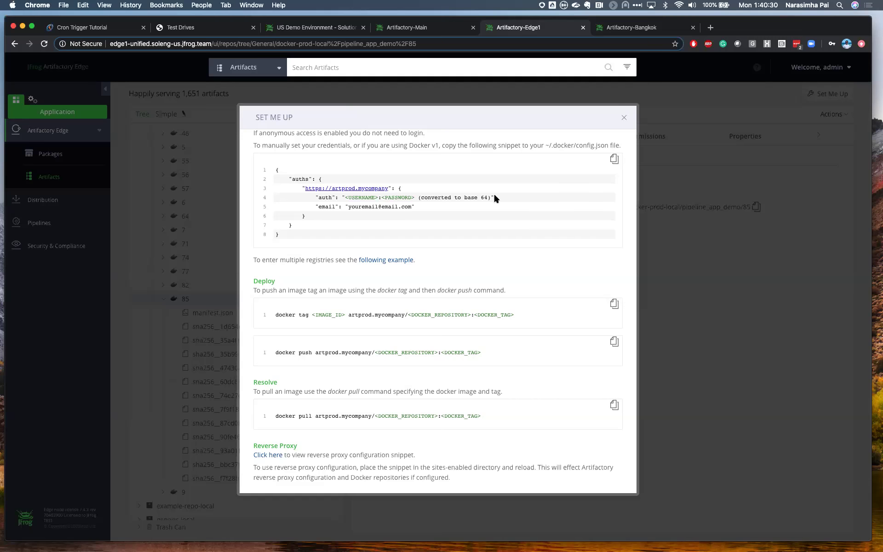